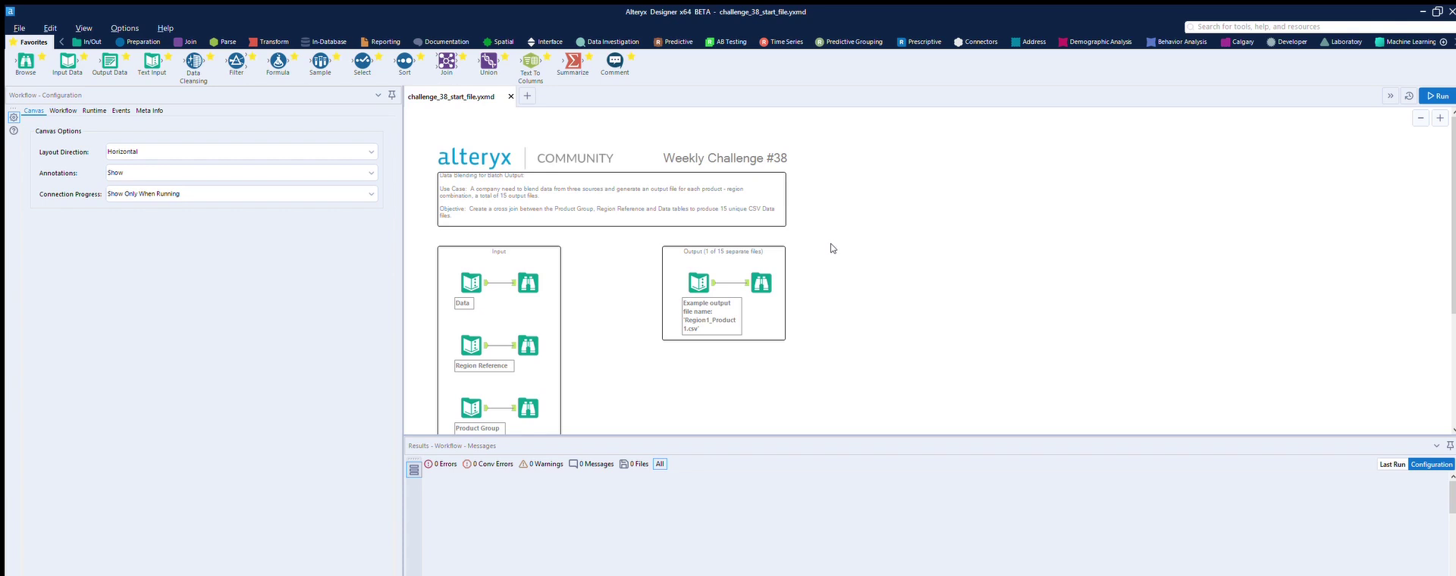
Step: Add a Join tool below the Output container, feeding Data to its left input and Region Reference to its right input
{"action": "scroll", "coordinate": [832, 248], "scroll_direction": "down", "scroll_amount": 1}
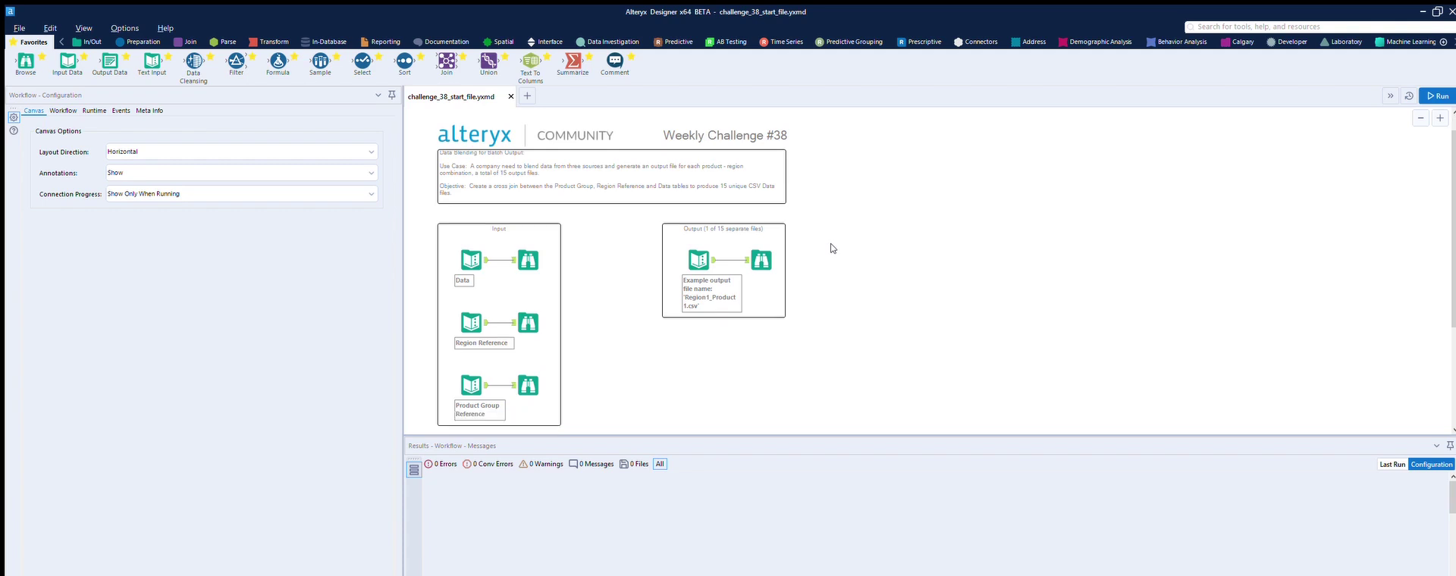
{"action": "left_click_drag", "start_coordinate": [447, 60], "coordinate": [671, 351]}
{"action": "left_click_drag", "start_coordinate": [486, 259], "coordinate": [656, 345]}
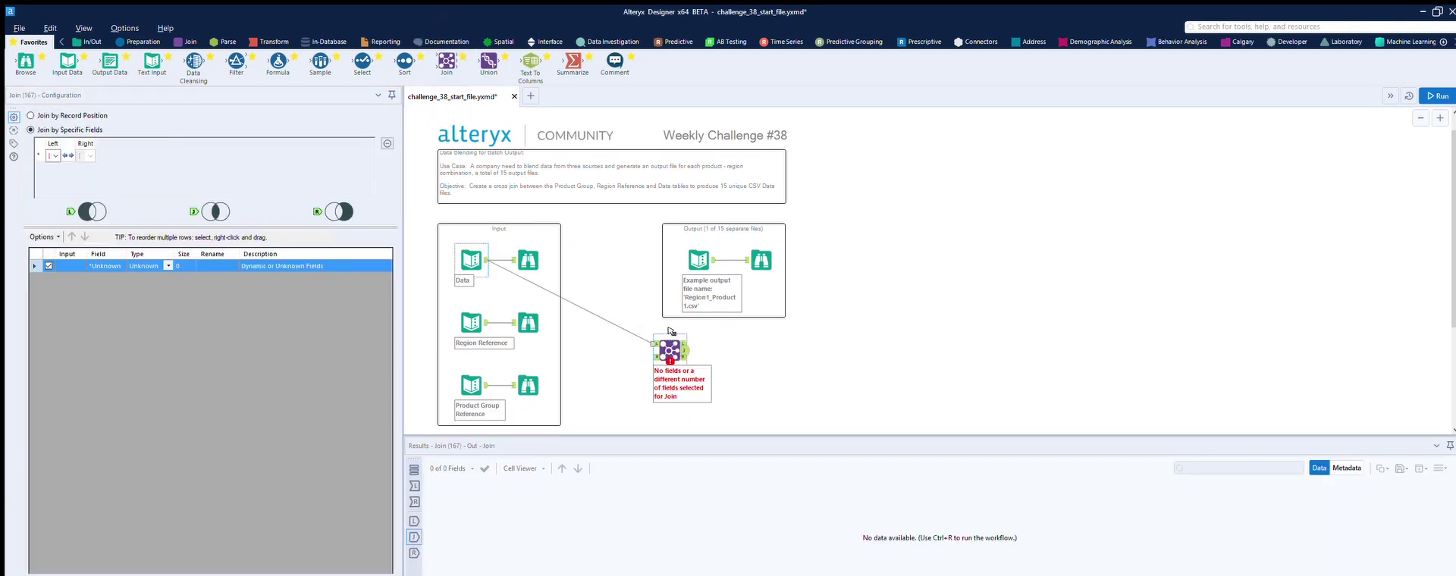
{"action": "left_click_drag", "start_coordinate": [486, 322], "coordinate": [655, 356]}
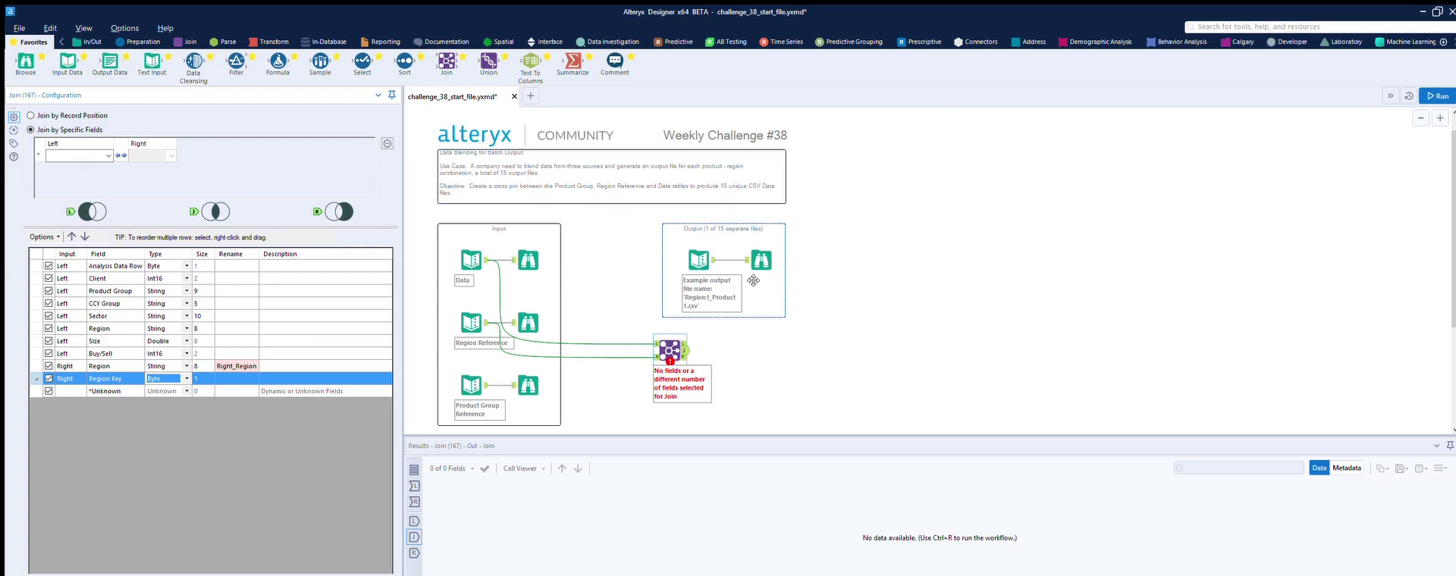
Step: Check the Region Reference table and set the Region Key field's type to String in the Join
{"action": "left_click", "coordinate": [471, 322]}
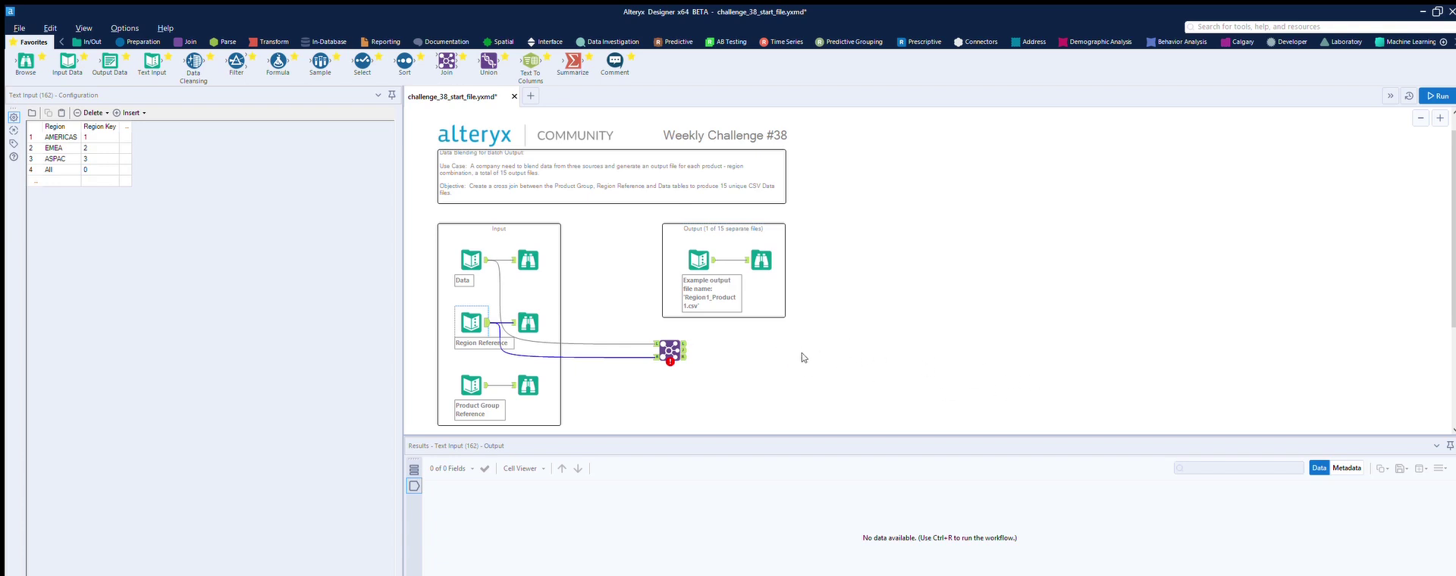
{"action": "left_click", "coordinate": [670, 350]}
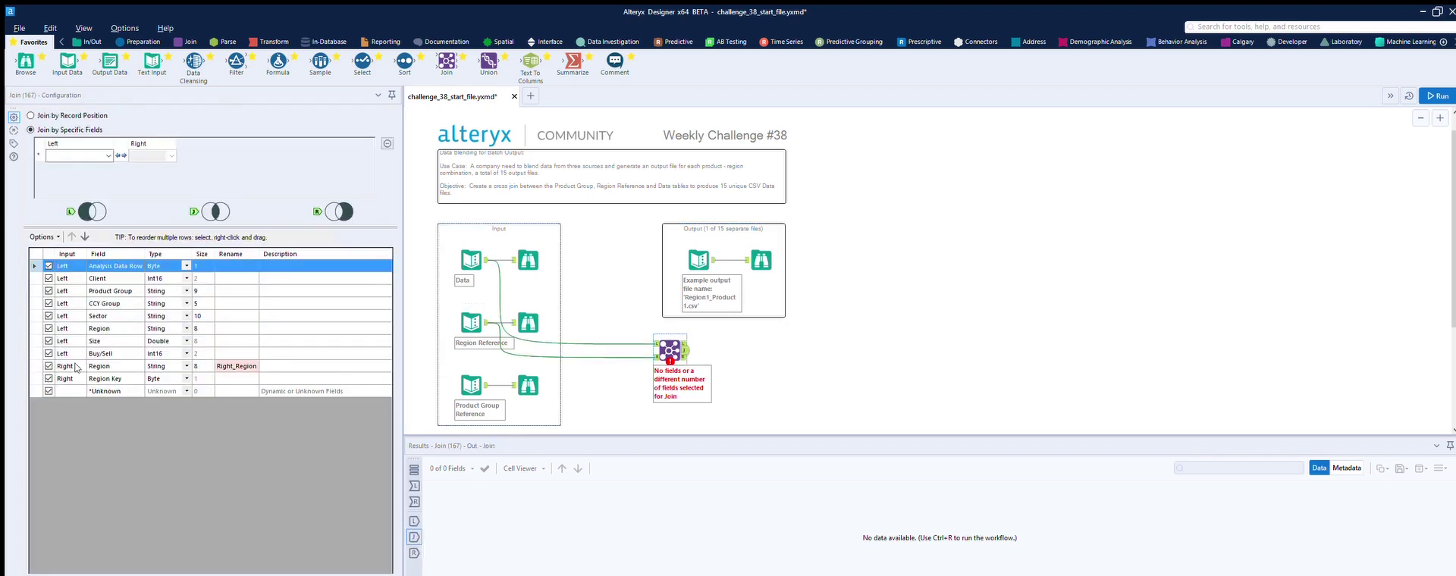
{"action": "left_click", "coordinate": [182, 359]}
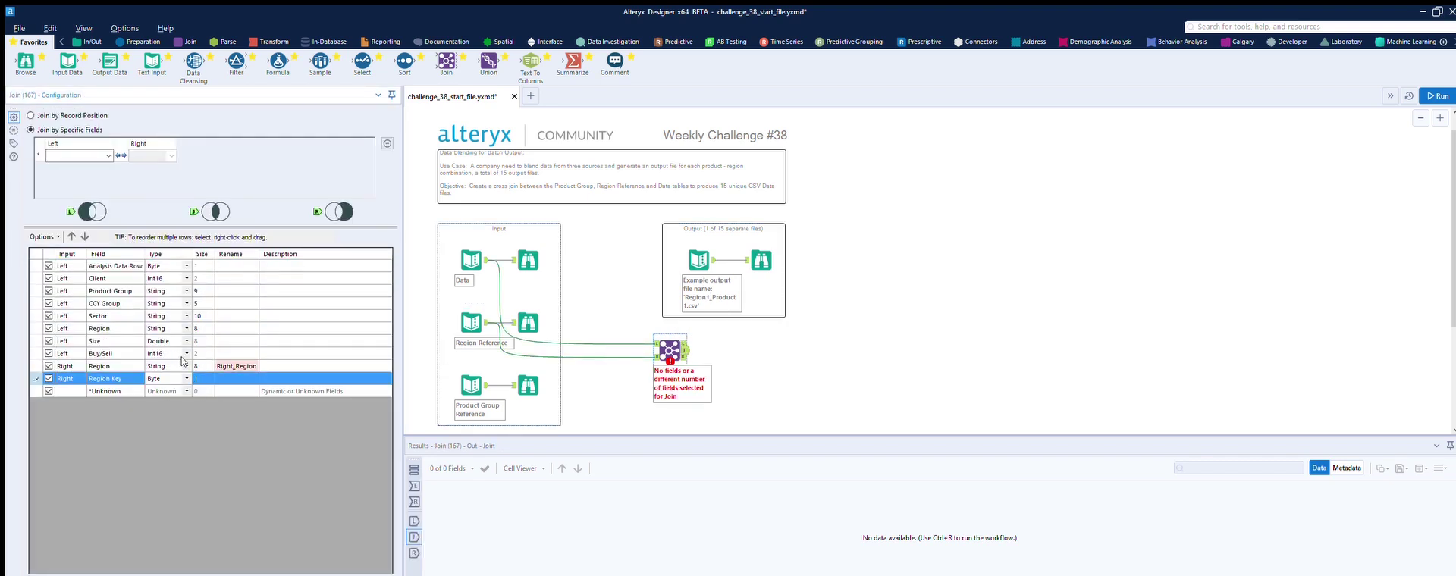
{"action": "left_click", "coordinate": [162, 437]}
{"action": "left_click", "coordinate": [916, 368]}
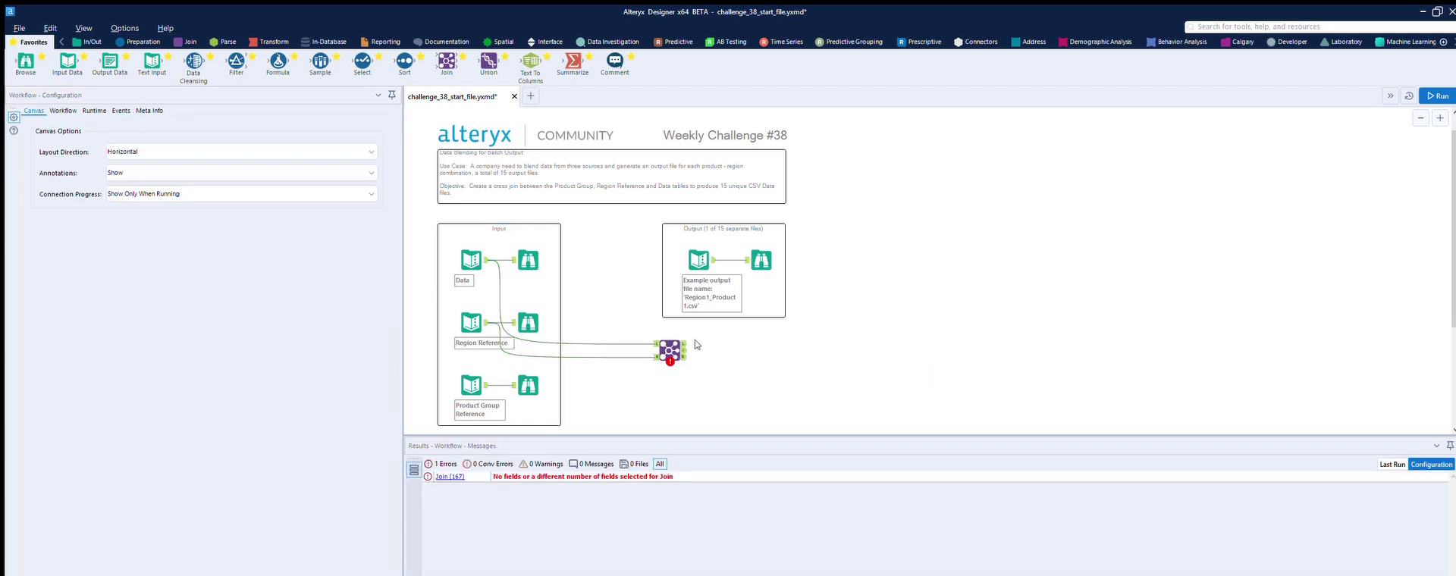
Step: Join both inputs on Region and exclude the duplicate Region field coming from the right input
{"action": "scroll", "coordinate": [787, 353], "scroll_direction": "down", "scroll_amount": 1}
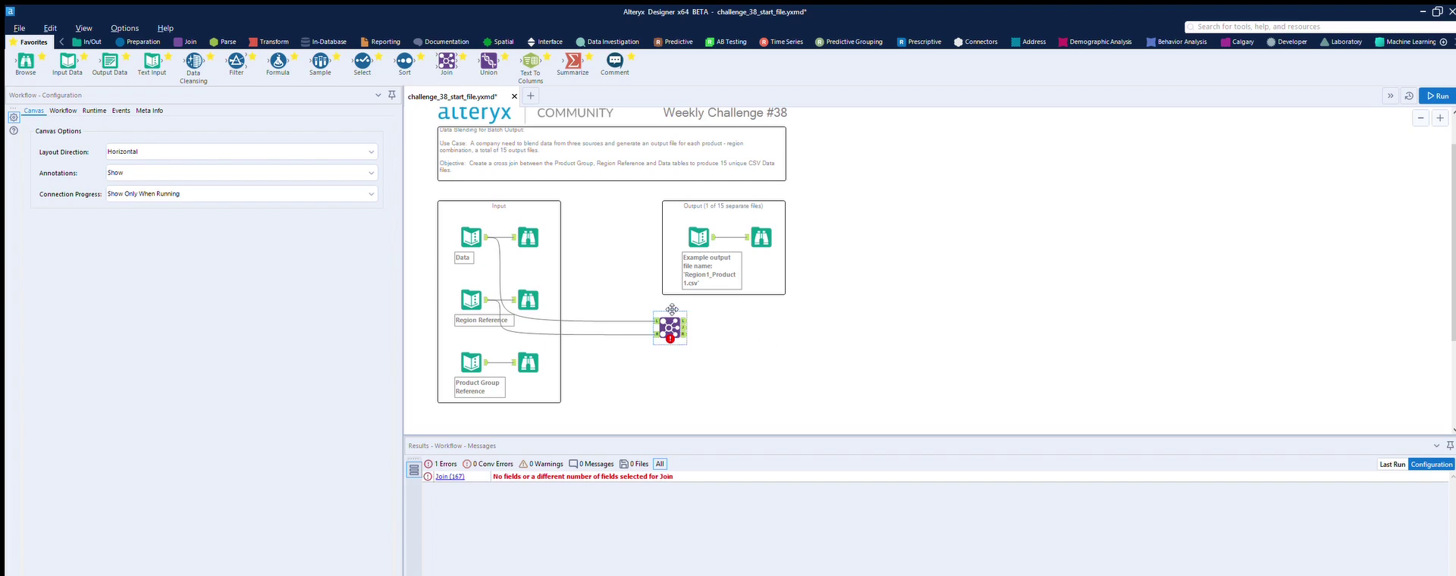
{"action": "left_click", "coordinate": [672, 309]}
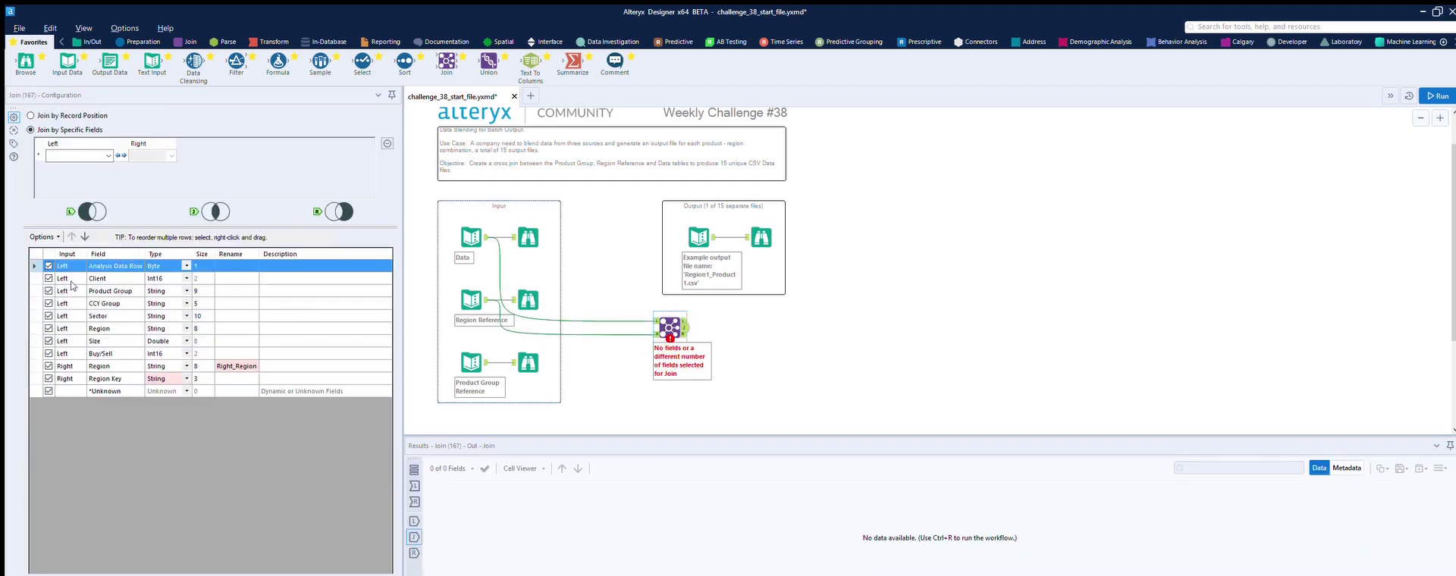
{"action": "left_click", "coordinate": [79, 156]}
{"action": "left_click", "coordinate": [76, 216]}
{"action": "left_click", "coordinate": [48, 366]}
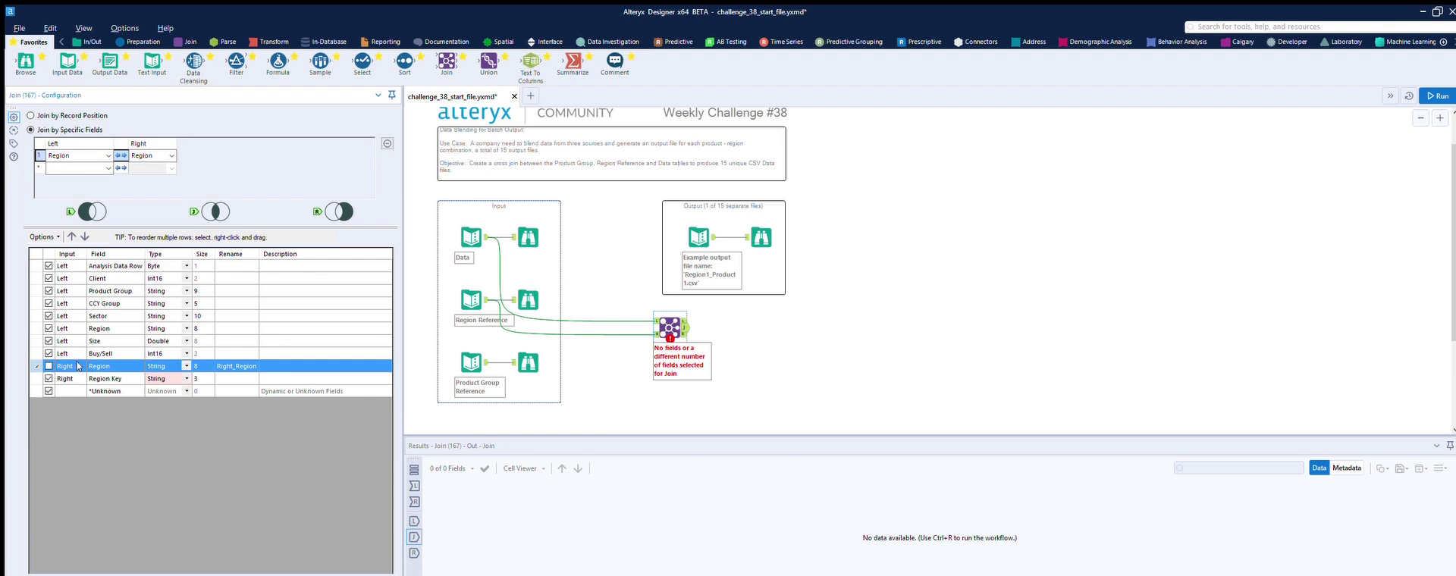
{"action": "left_click", "coordinate": [914, 337]}
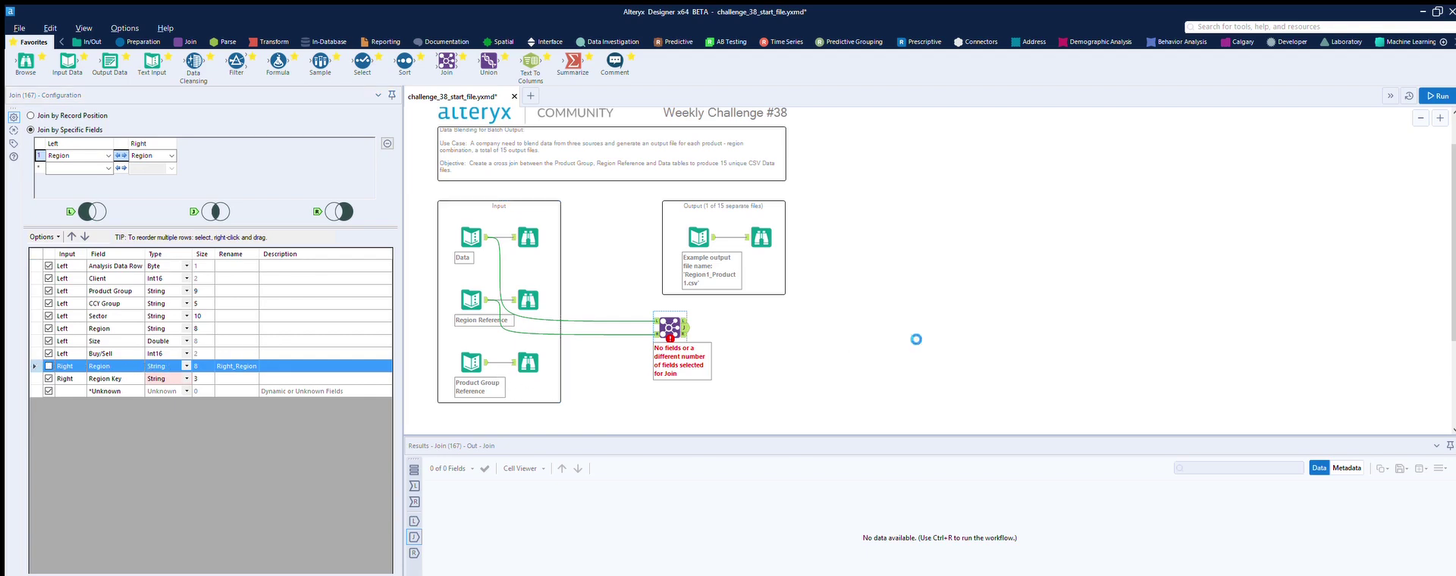
Step: Add a second Join fed by the first Join and Product Group Reference, and set Product Key's type to String
{"action": "left_click_drag", "start_coordinate": [447, 61], "coordinate": [745, 334]}
{"action": "left_click_drag", "start_coordinate": [487, 363], "coordinate": [734, 340]}
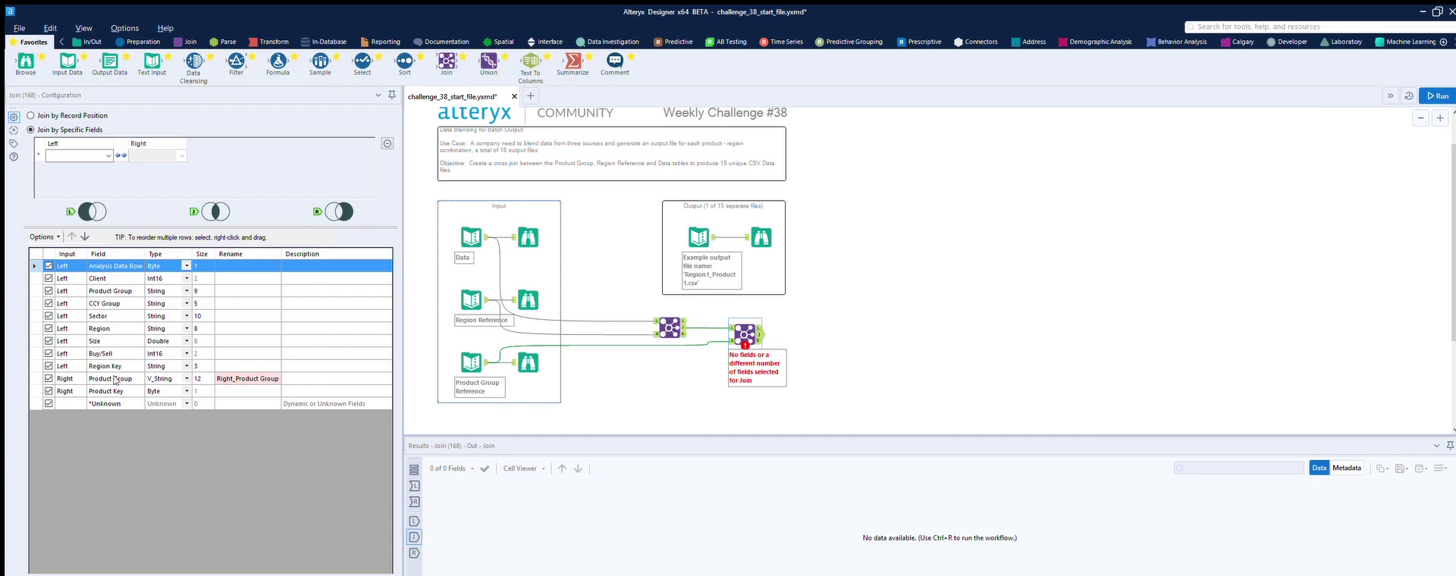
{"action": "left_click", "coordinate": [165, 443]}
Step: Exclude the right input's duplicate Product Group field and join both inputs on Product Group
{"action": "left_click", "coordinate": [49, 379]}
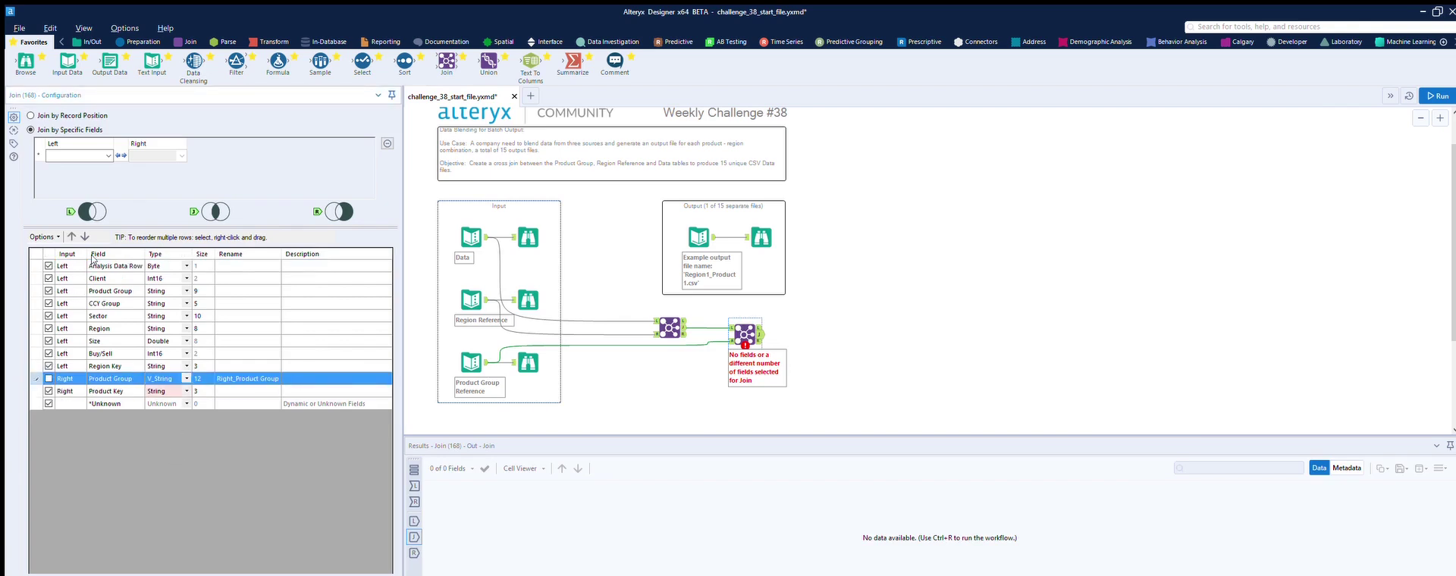
{"action": "left_click", "coordinate": [79, 155]}
{"action": "left_click", "coordinate": [76, 188]}
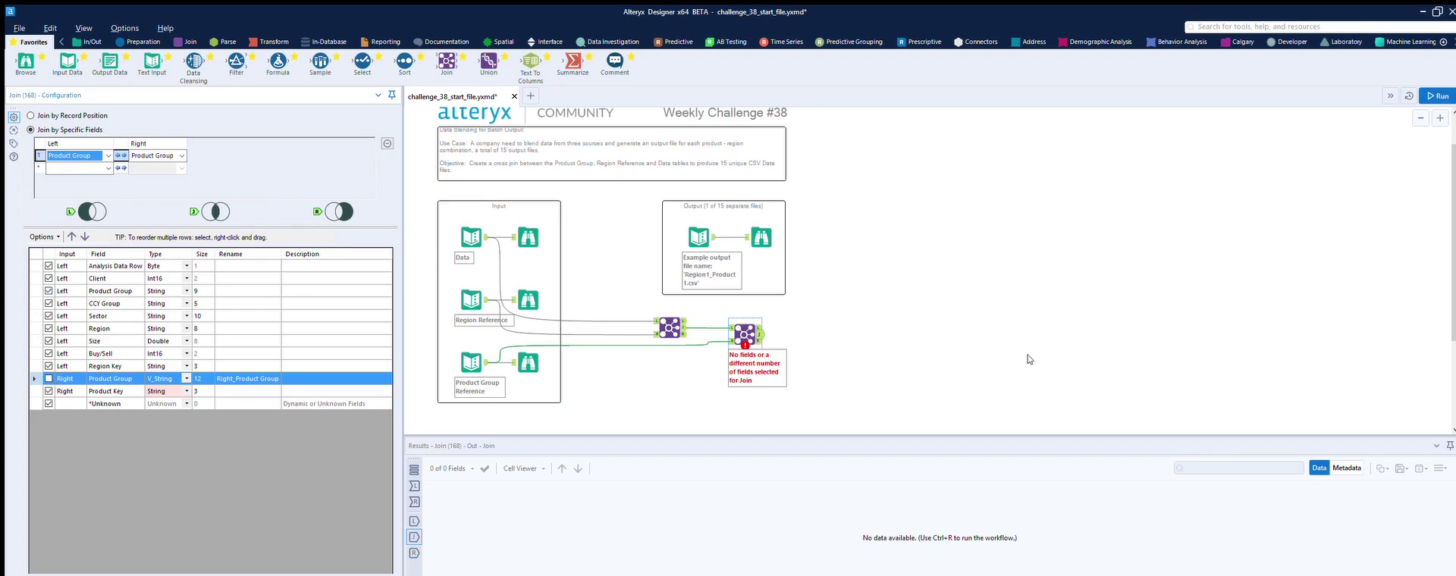
{"action": "left_click", "coordinate": [987, 338]}
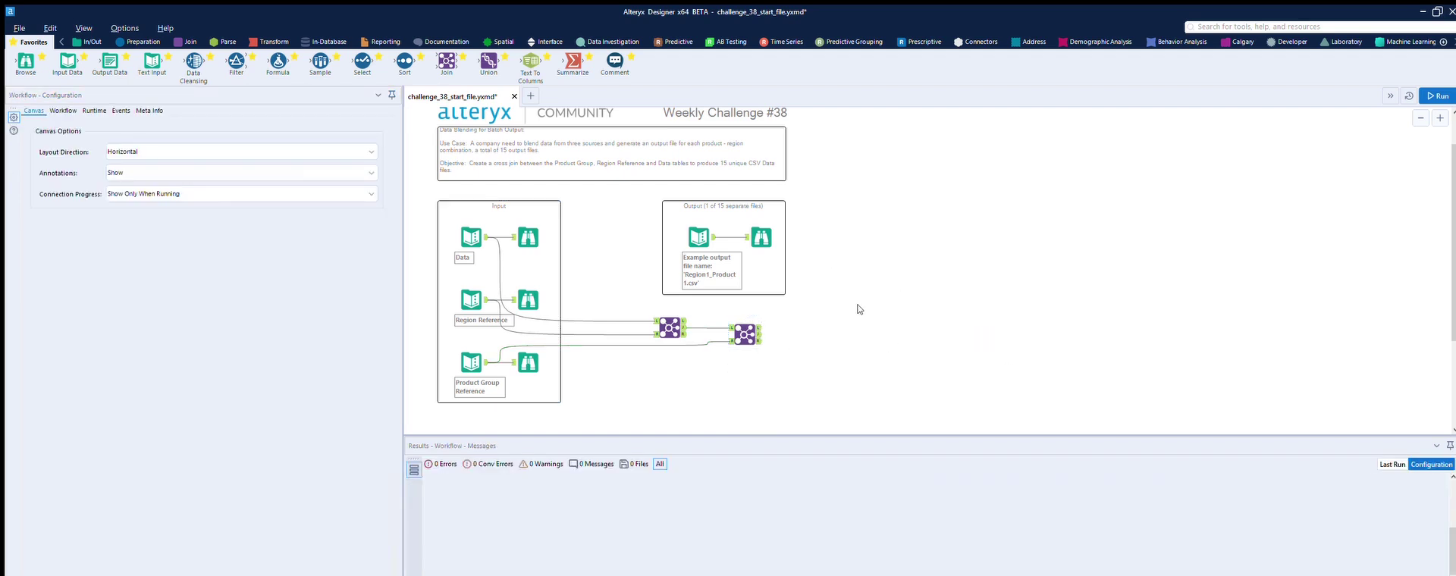
Step: Run the workflow and inspect the records joined by the second Join
{"action": "left_click", "coordinate": [1437, 96]}
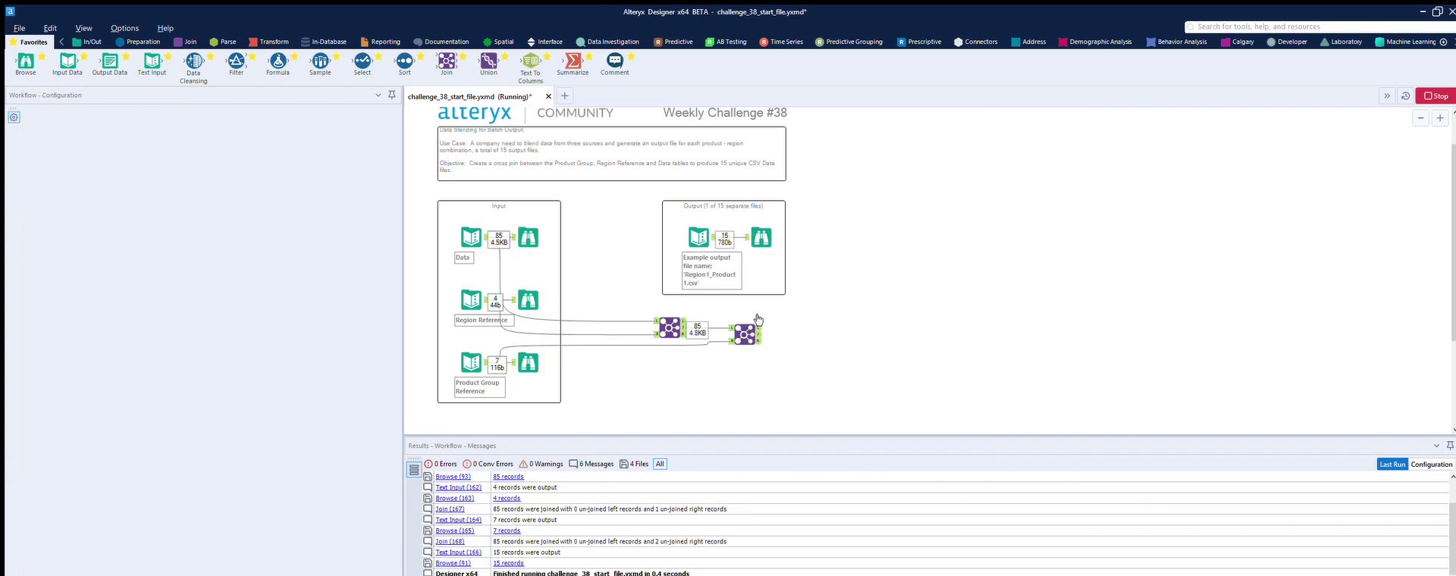
{"action": "left_click", "coordinate": [756, 324]}
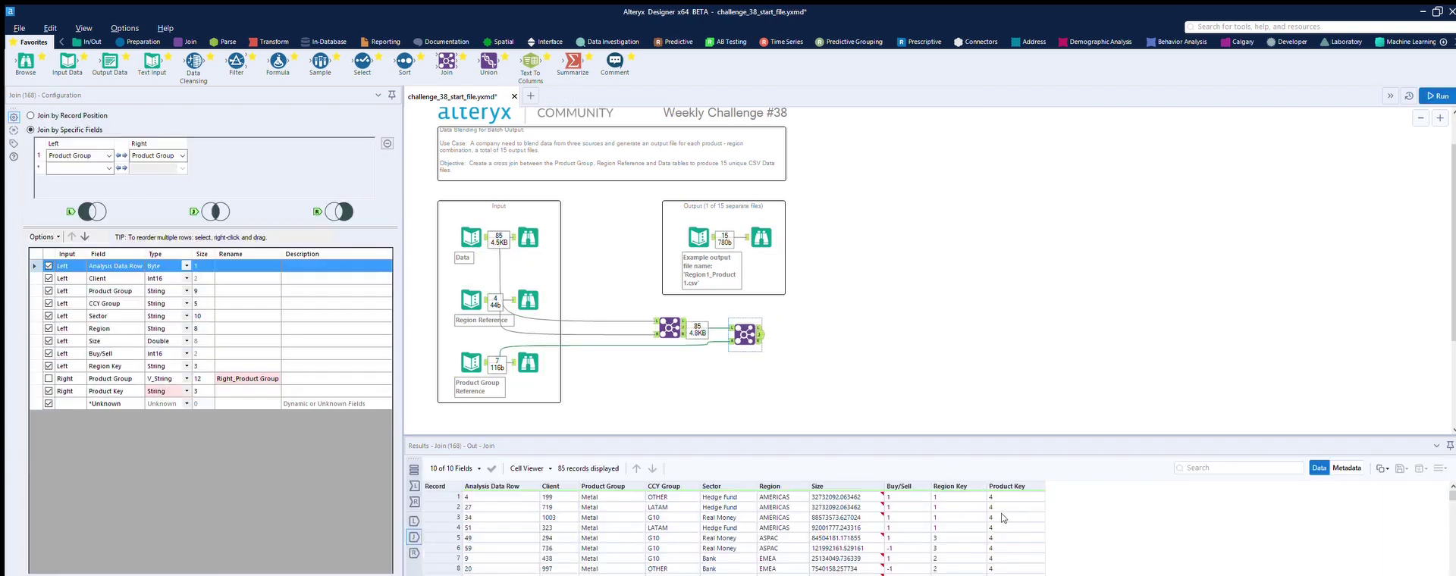
Step: Add a Formula tool after the second Join's joined output and create a new column named Output
{"action": "left_click_drag", "start_coordinate": [277, 61], "coordinate": [820, 335]}
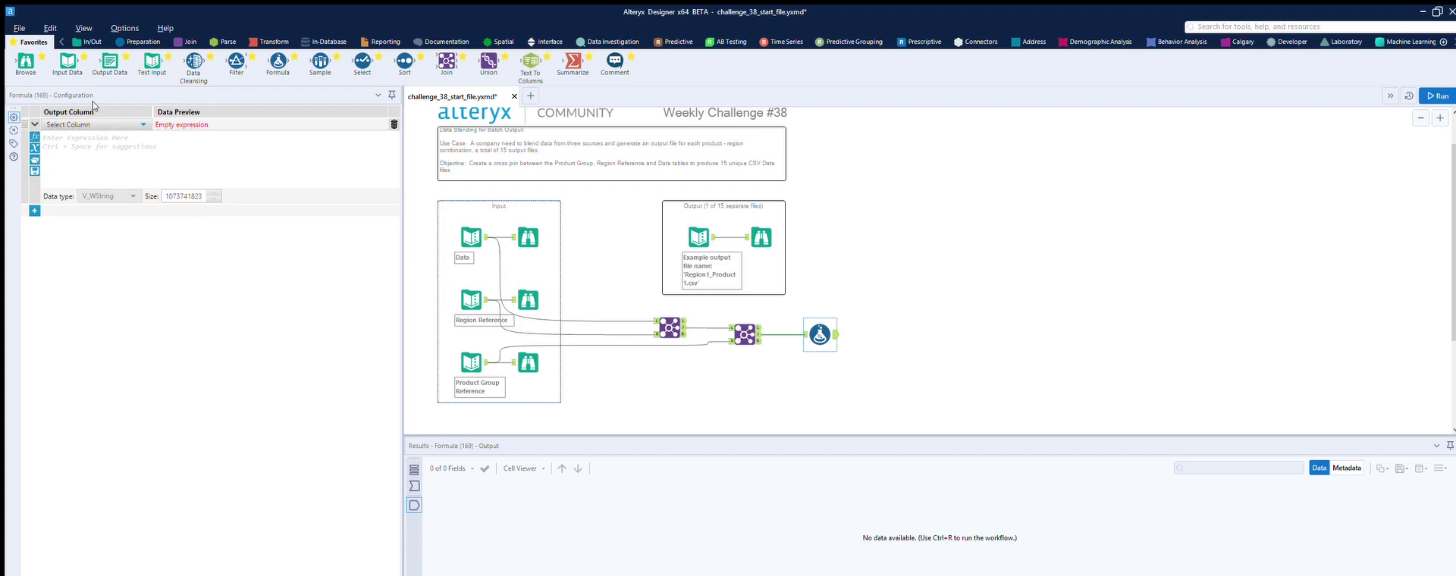
{"action": "left_click", "coordinate": [88, 125]}
{"action": "left_click", "coordinate": [76, 134]}
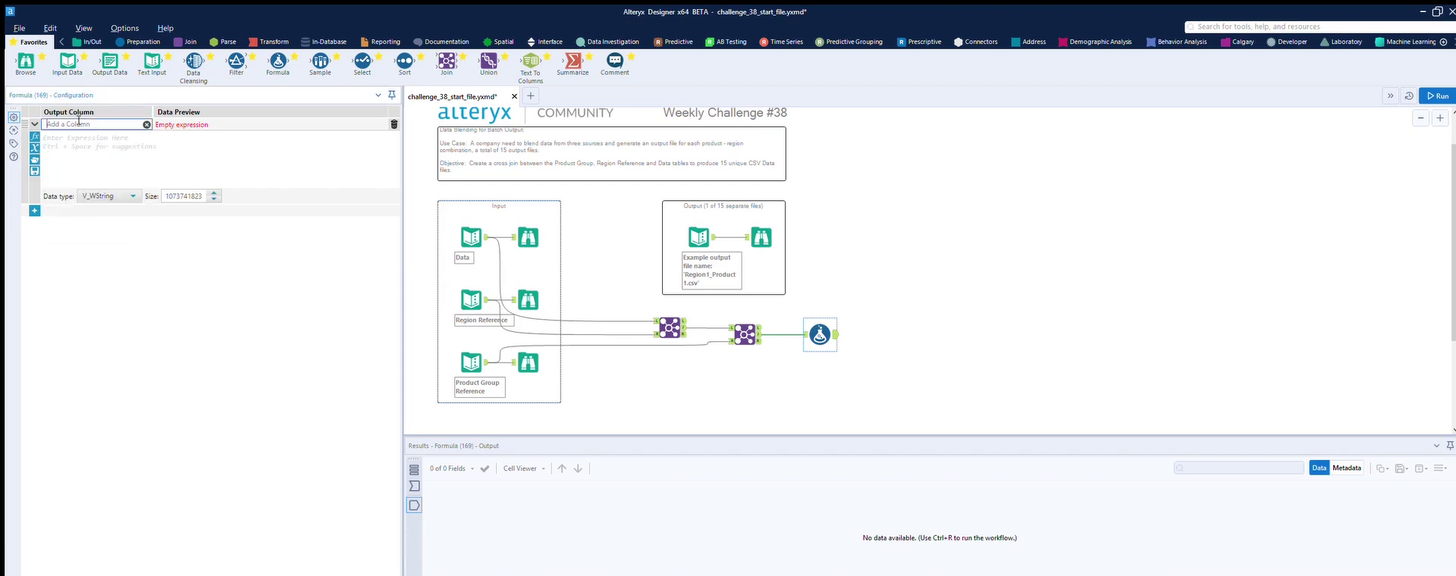
{"action": "type", "text": "Output"}
Step: Start the Output expression with 'Region'+[Region Key]+'_'+'Product'+ followed by an opening field bracket
{"action": "left_click", "coordinate": [118, 131]}
{"action": "type", "text": "'Re"}
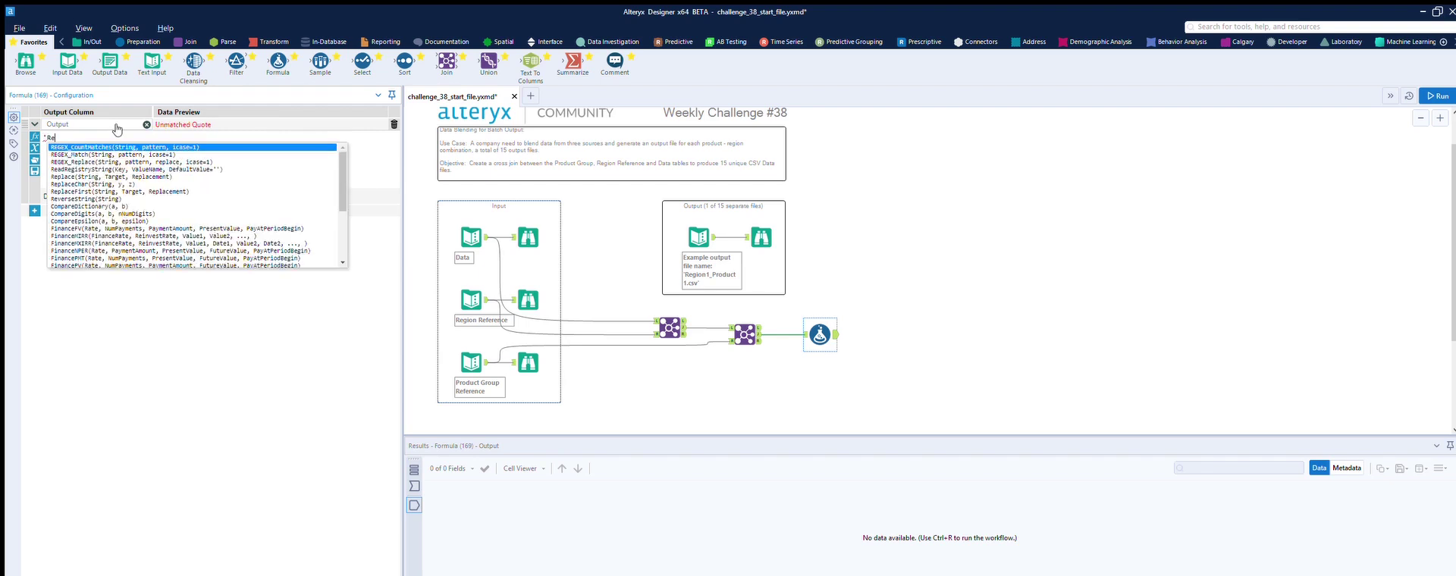
{"action": "type", "text": "gion'+["}
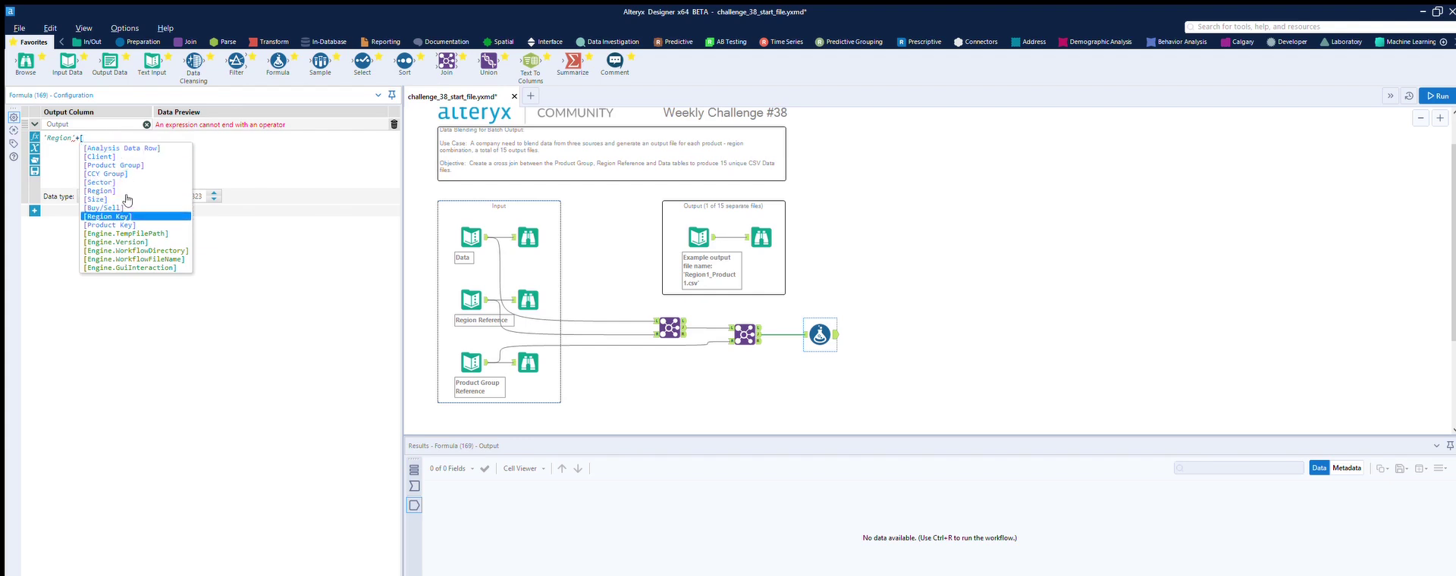
{"action": "left_click", "coordinate": [122, 196]}
{"action": "type", "text": "+"}
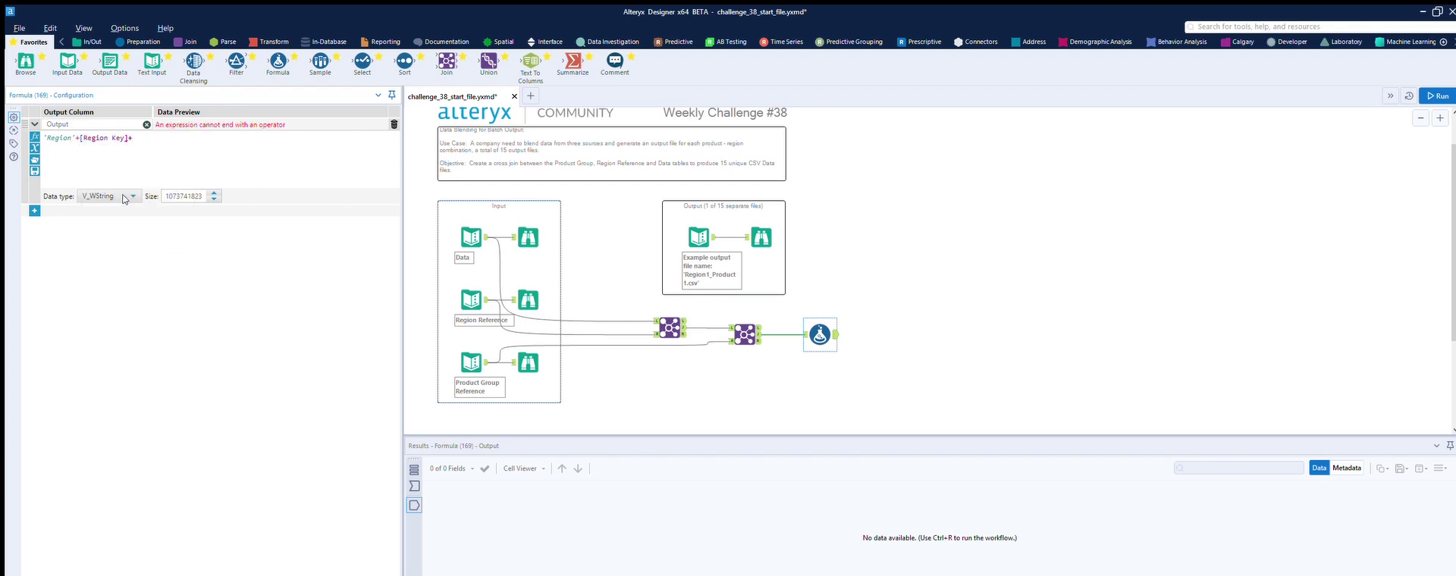
{"action": "type", "text": "'-"}
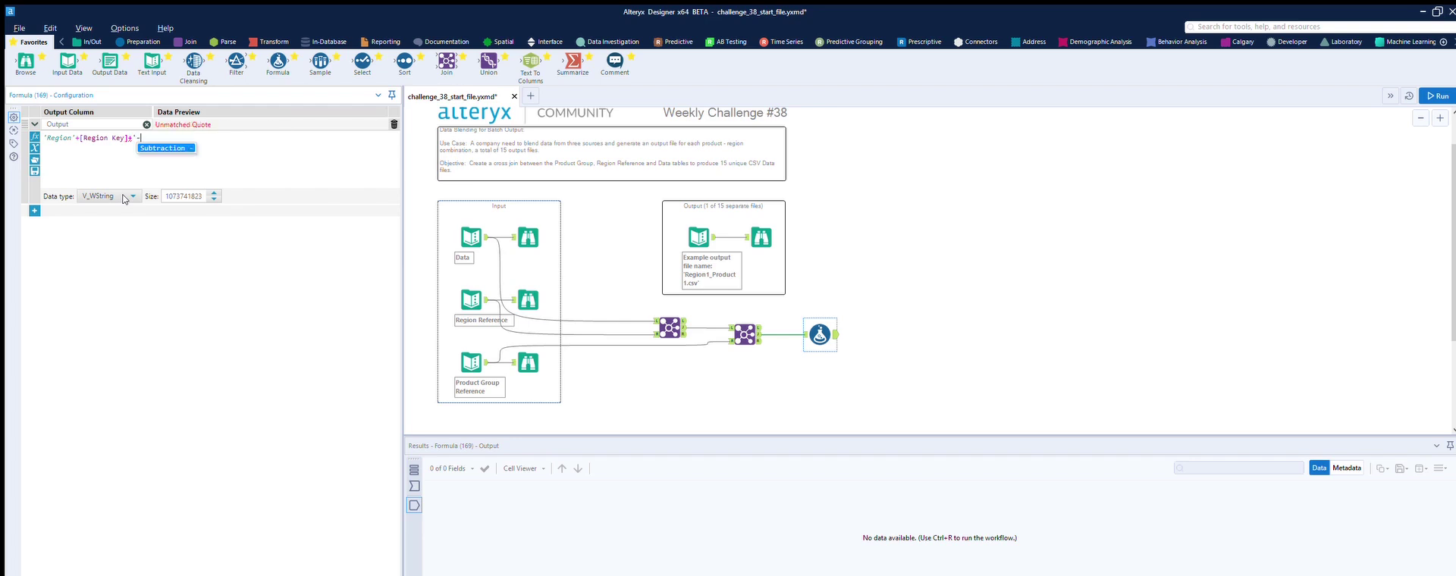
{"action": "type", "text": "'"}
{"action": "key", "text": "BackSpace"}
{"action": "key", "text": "BackSpace"}
{"action": "type", "text": "_'+'Product'+"}
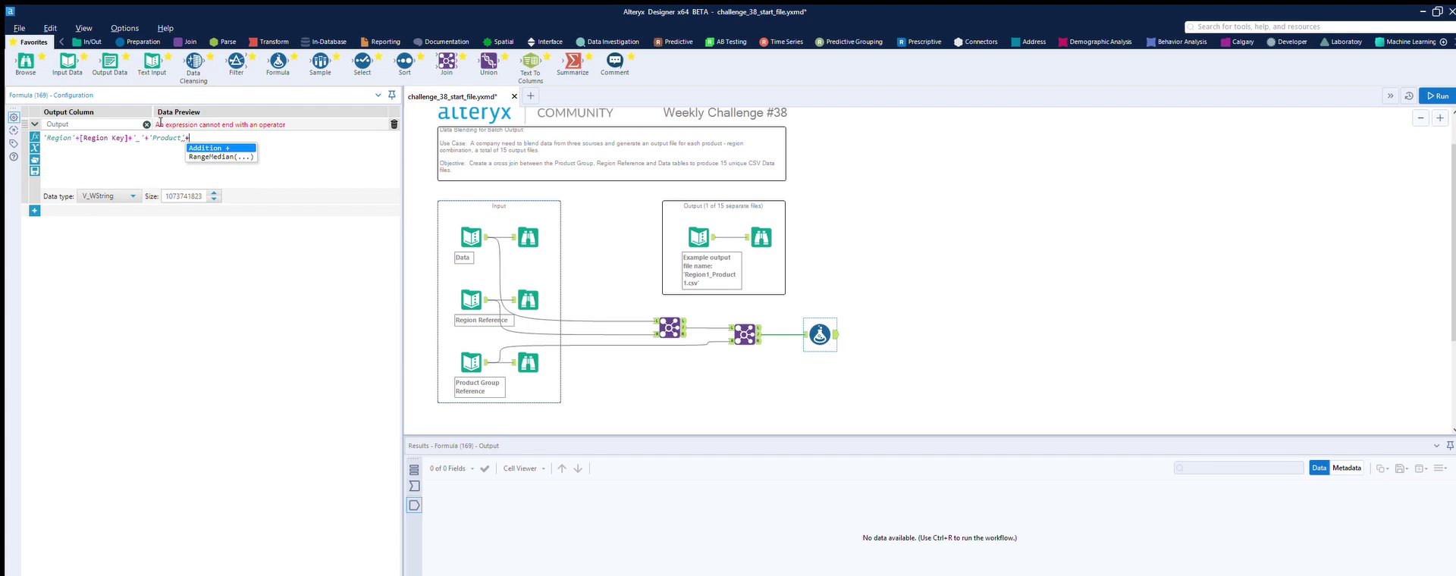
{"action": "type", "text": "["}
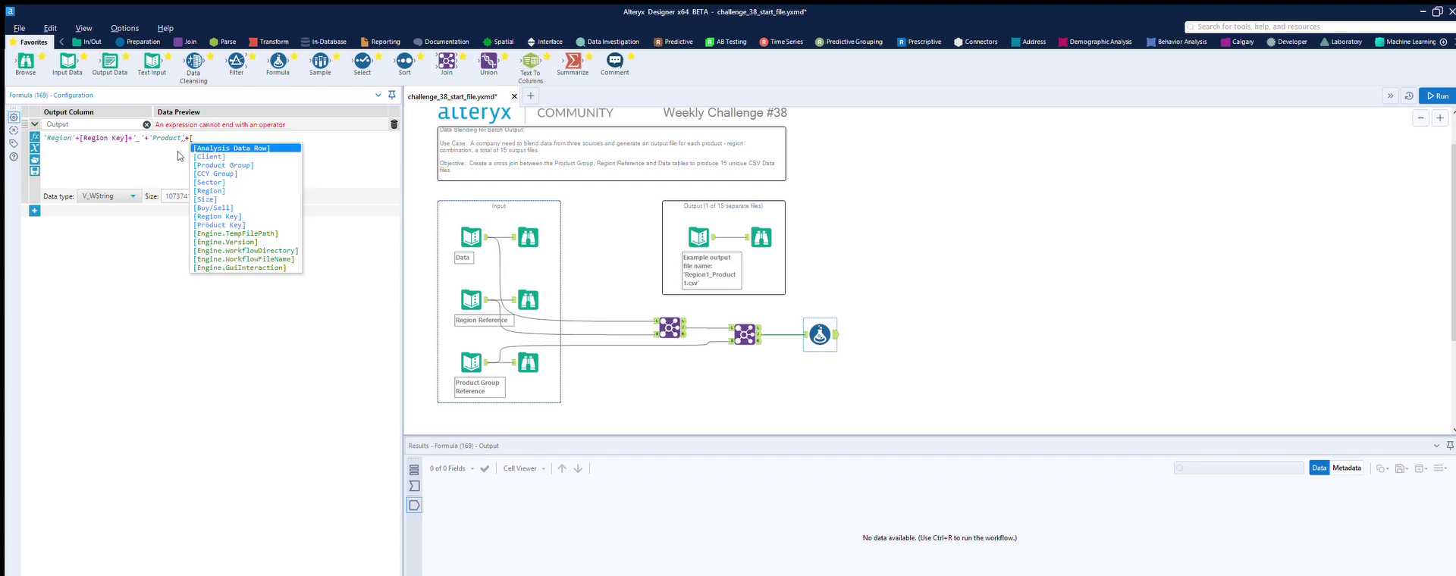
{"action": "left_click", "coordinate": [220, 233]}
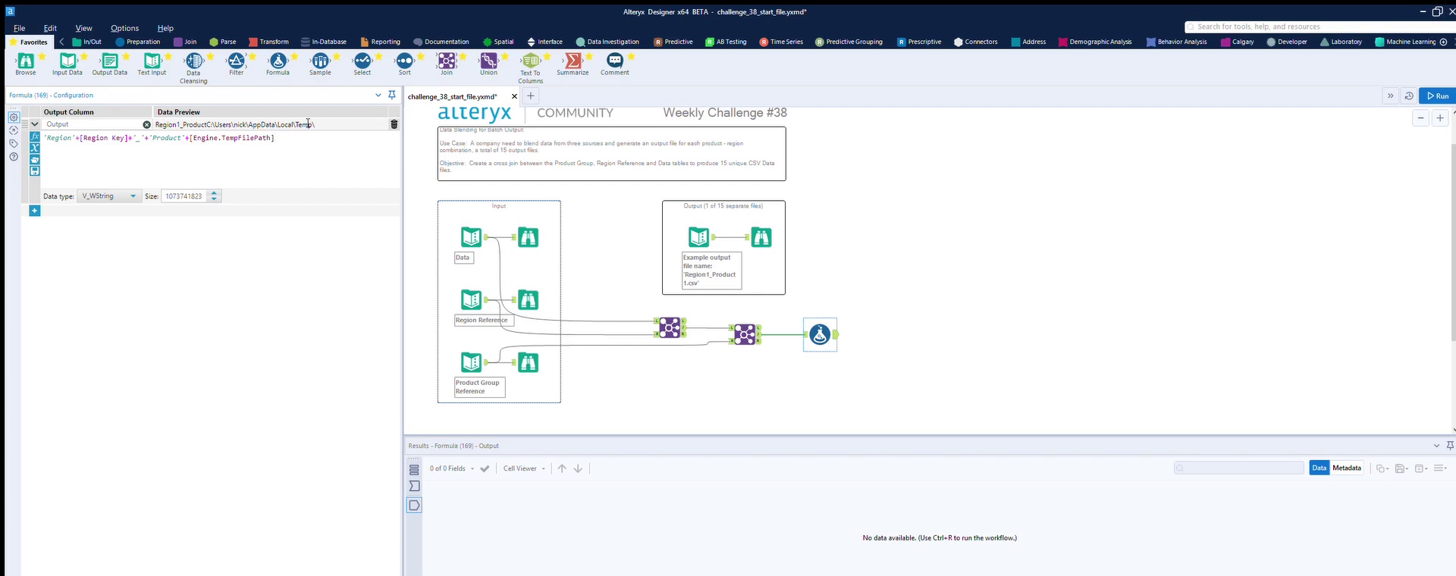
{"action": "key", "text": "BackSpace"}
{"action": "key", "text": "BackSpace"}
{"action": "key", "text": "BackSpace"}
{"action": "key", "text": "BackSpace"}
{"action": "key", "text": "BackSpace"}
{"action": "key", "text": "BackSpace"}
{"action": "key", "text": "BackSpace"}
{"action": "key", "text": "BackSpace"}
{"action": "key", "text": "BackSpace"}
{"action": "key", "text": "BackSpace"}
{"action": "key", "text": "BackSpace"}
{"action": "key", "text": "BackSpace"}
{"action": "key", "text": "BackSpace"}
{"action": "key", "text": "BackSpace"}
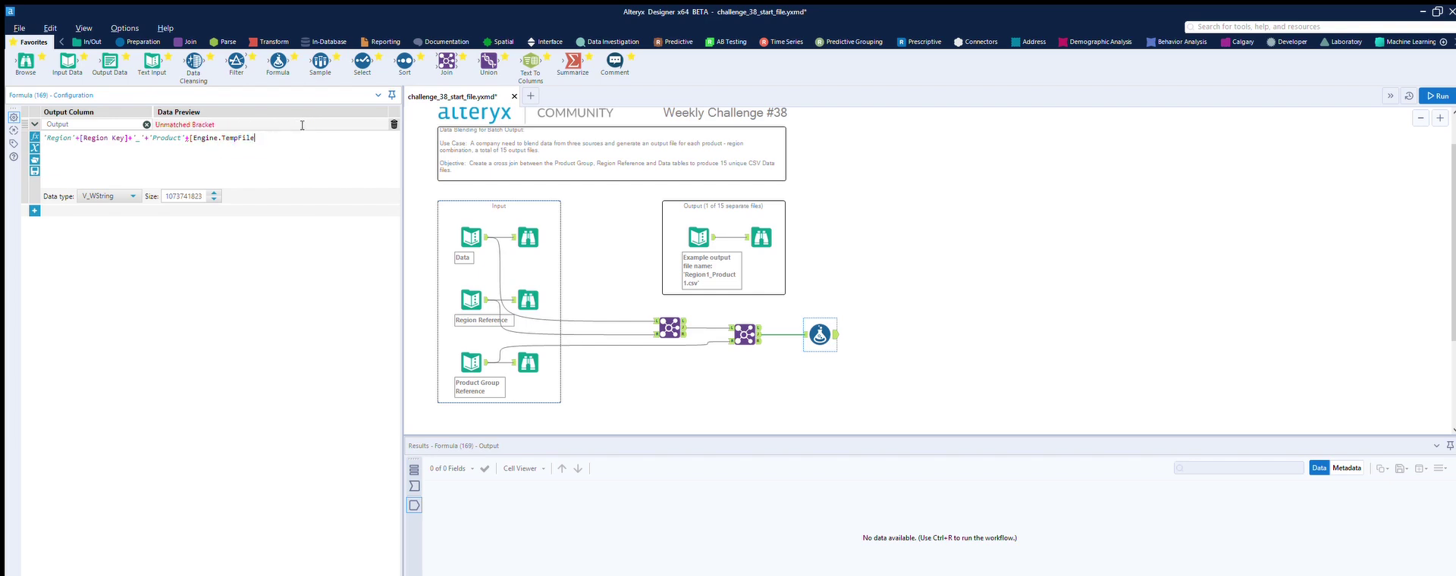
{"action": "key", "text": "BackSpace"}
{"action": "key", "text": "BackSpace"}
{"action": "key", "text": "BackSpace"}
{"action": "key", "text": "BackSpace"}
{"action": "key", "text": "BackSpace"}
{"action": "key", "text": "BackSpace"}
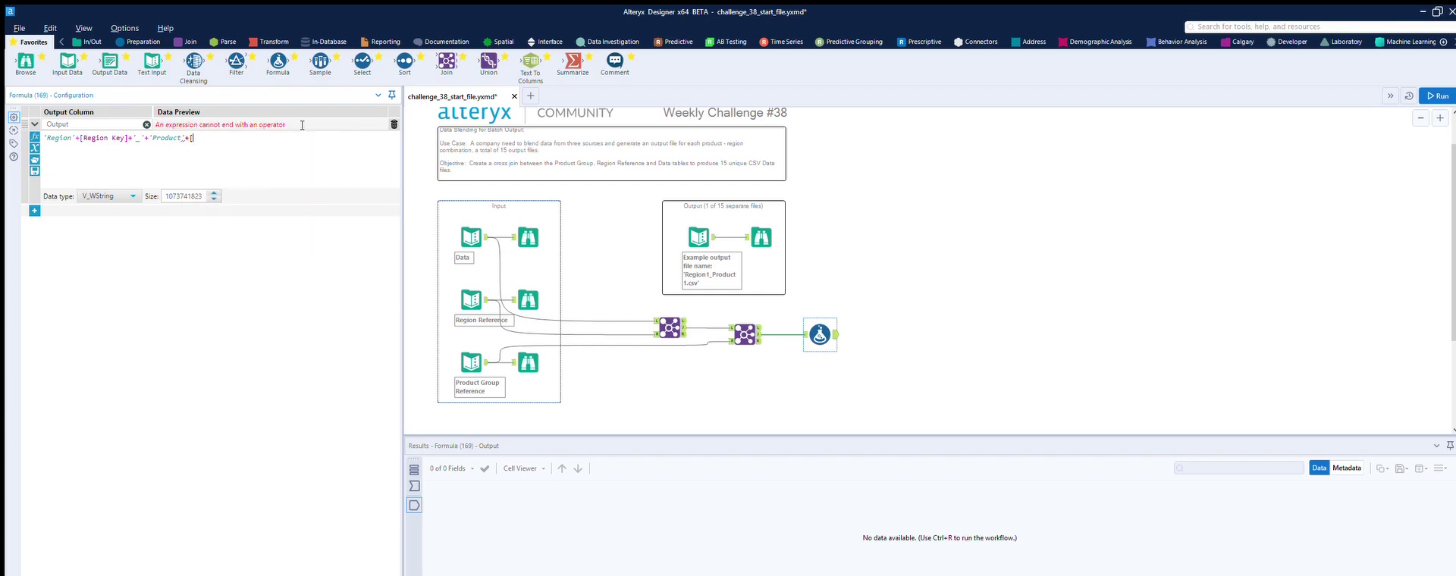
Step: Complete the Output expression with the [Product Key] field and set the column's data type to String
{"action": "type", "text": "P"}
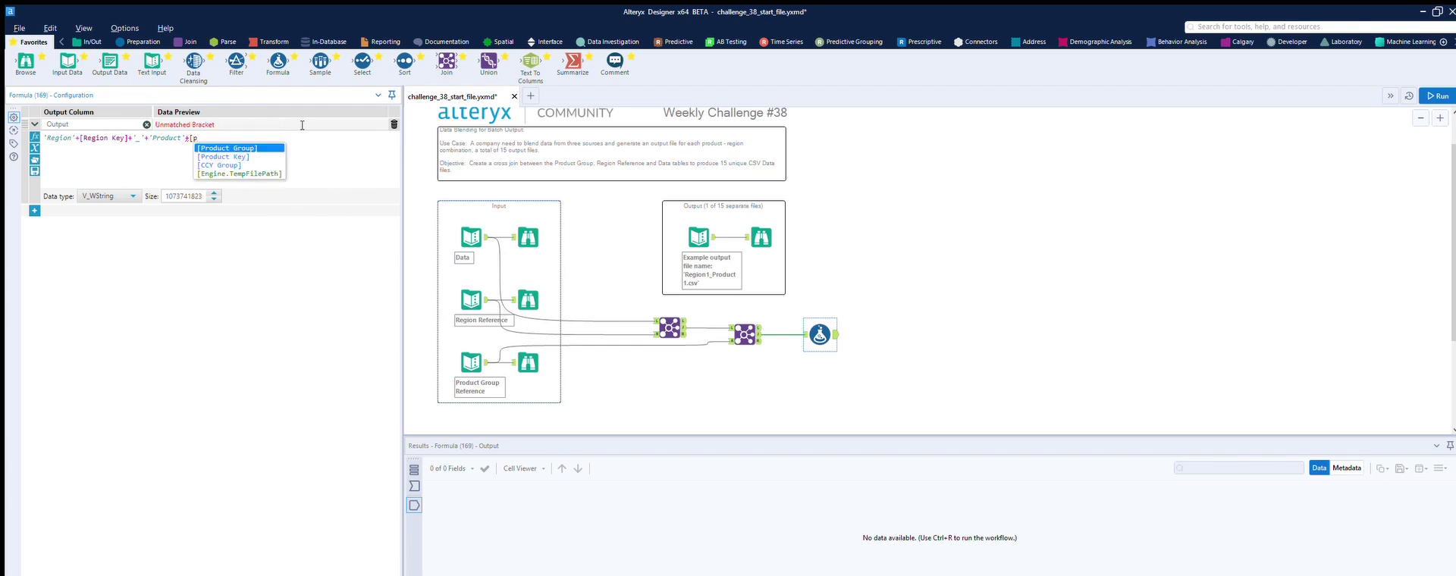
{"action": "left_click", "coordinate": [223, 156]}
{"action": "left_click", "coordinate": [132, 196]}
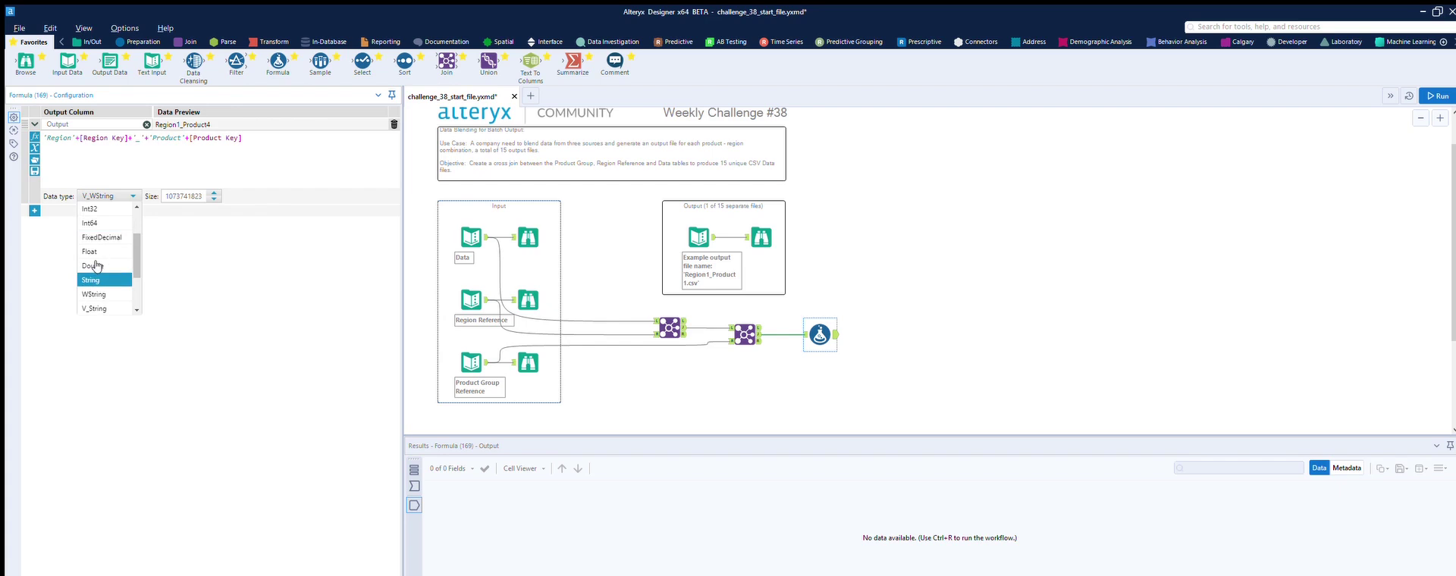
{"action": "left_click", "coordinate": [92, 280]}
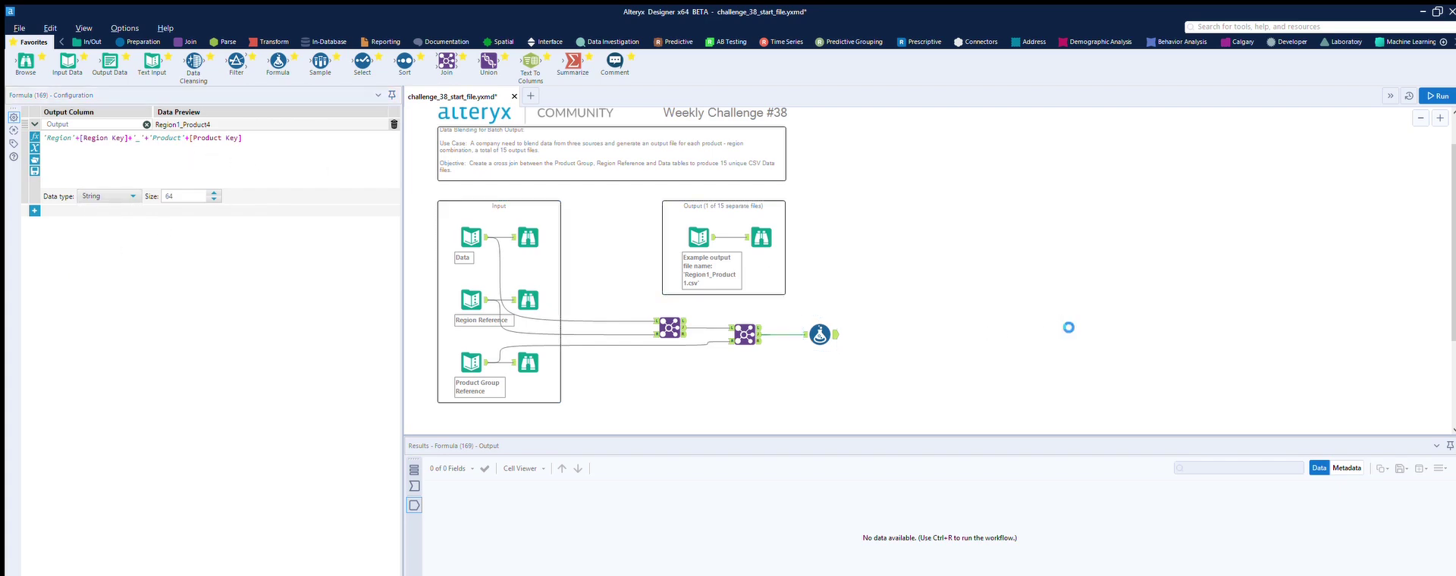
{"action": "left_click", "coordinate": [1069, 328]}
Step: Add a Select tool after the Formula and set the Region Key and Product Key types to Byte
{"action": "left_click_drag", "start_coordinate": [362, 60], "coordinate": [874, 333]}
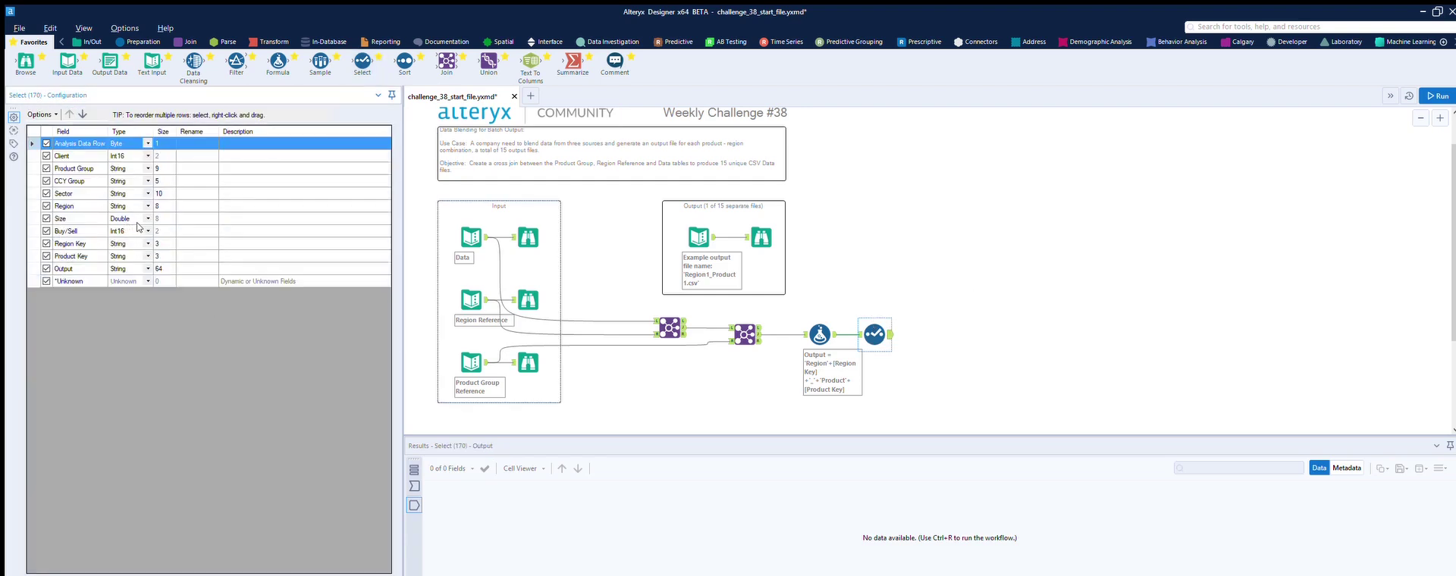
{"action": "left_click", "coordinate": [147, 243]}
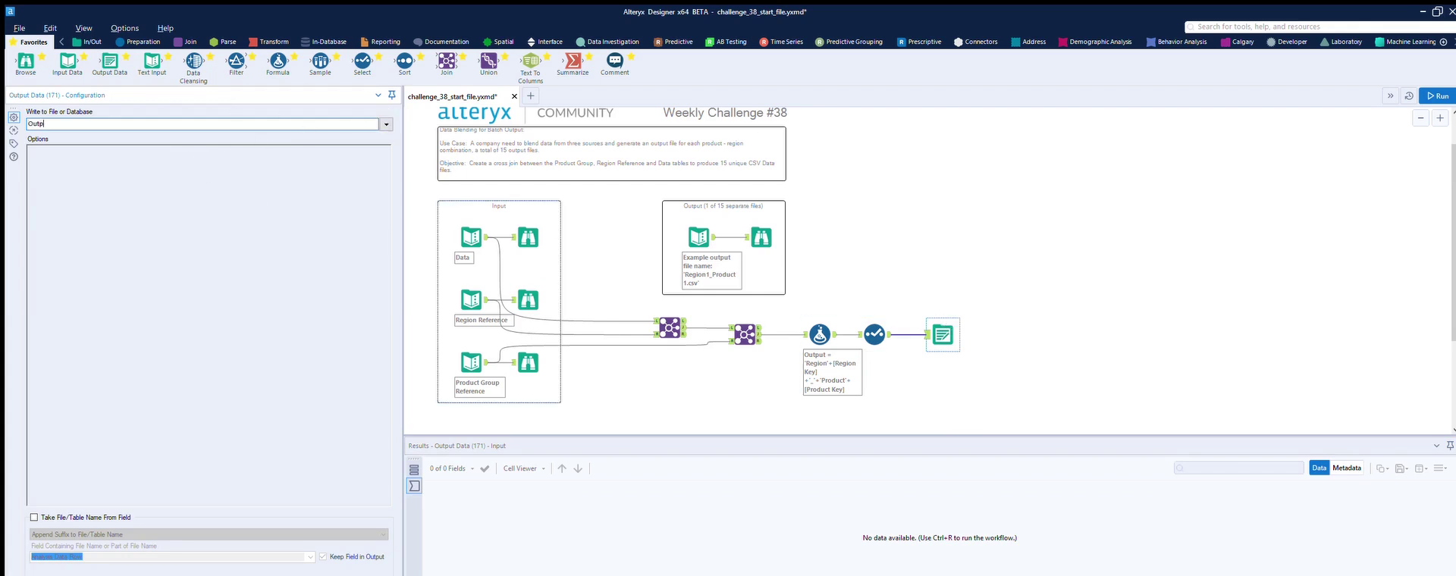
Step: Write the data to Output.csv, appending the Output field as file name suffix without keeping that field, and run the workflow
{"action": "left_click", "coordinate": [386, 124]}
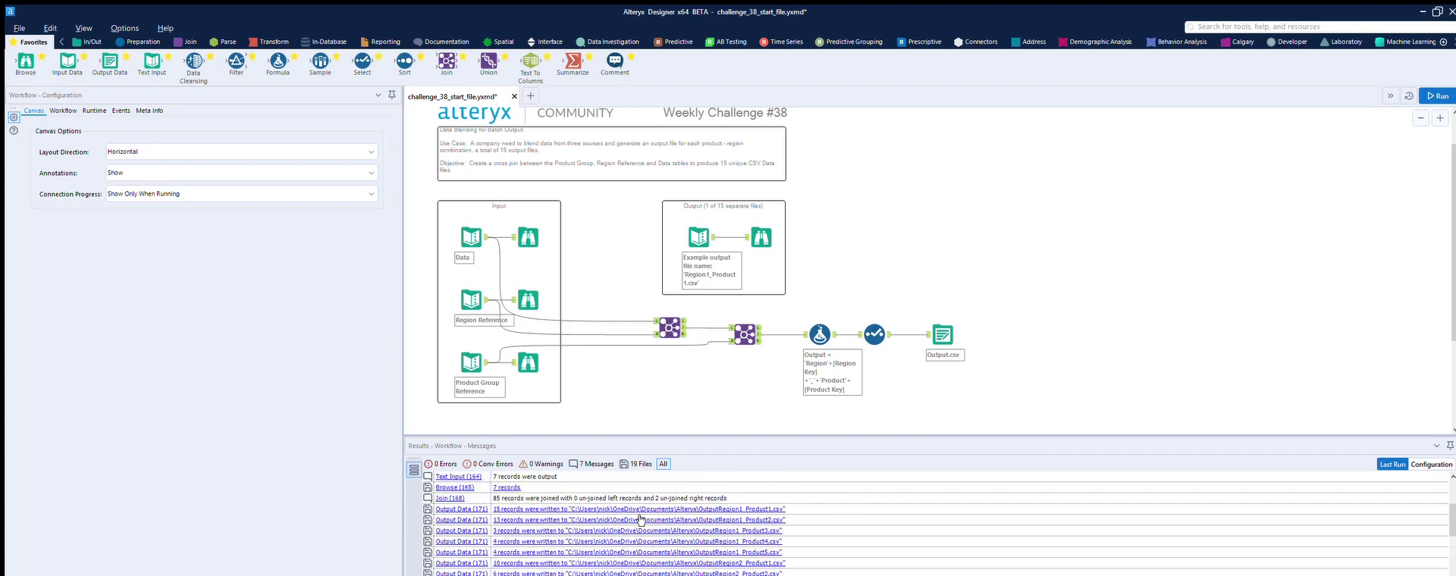
Step: Compare the Select tool's output records with the example output table and review the Output Data settings
{"action": "left_click", "coordinate": [874, 335]}
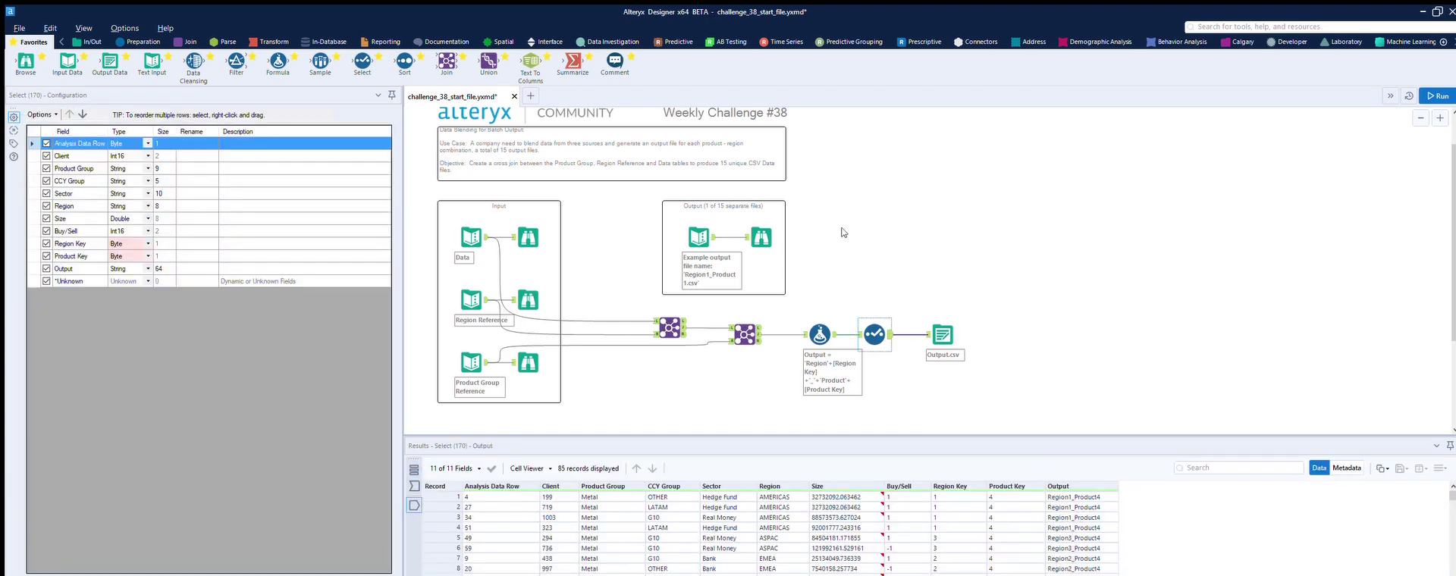
{"action": "left_click", "coordinate": [712, 224]}
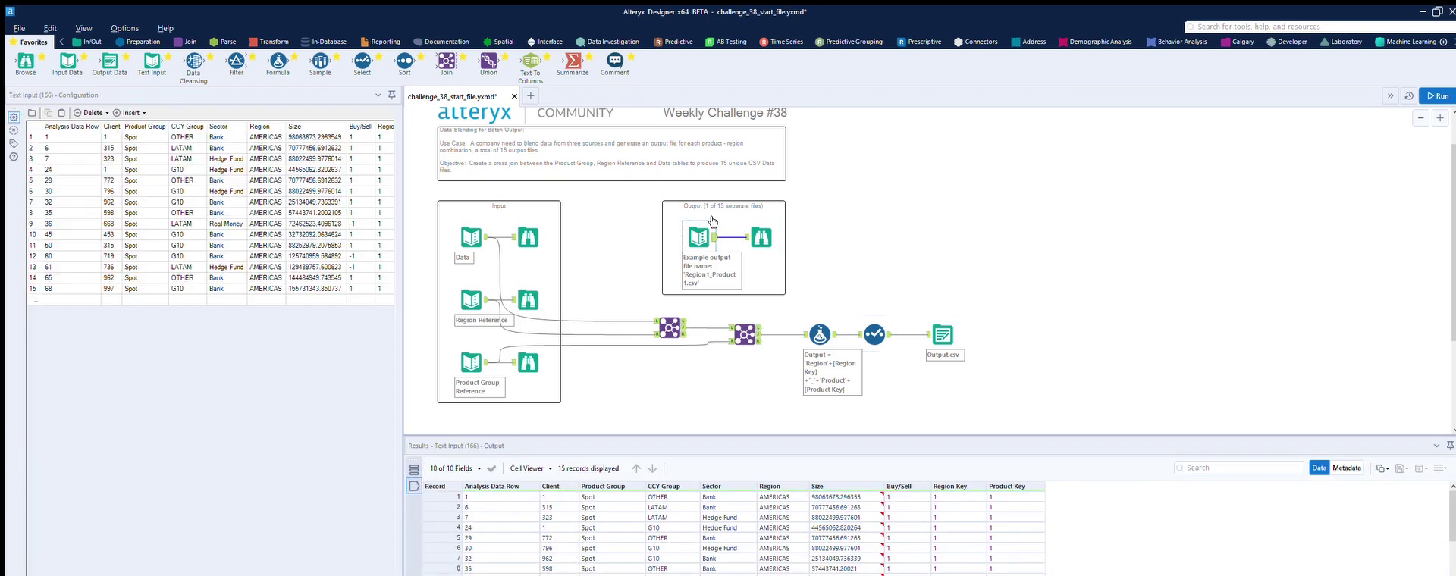
{"action": "left_click", "coordinate": [940, 336]}
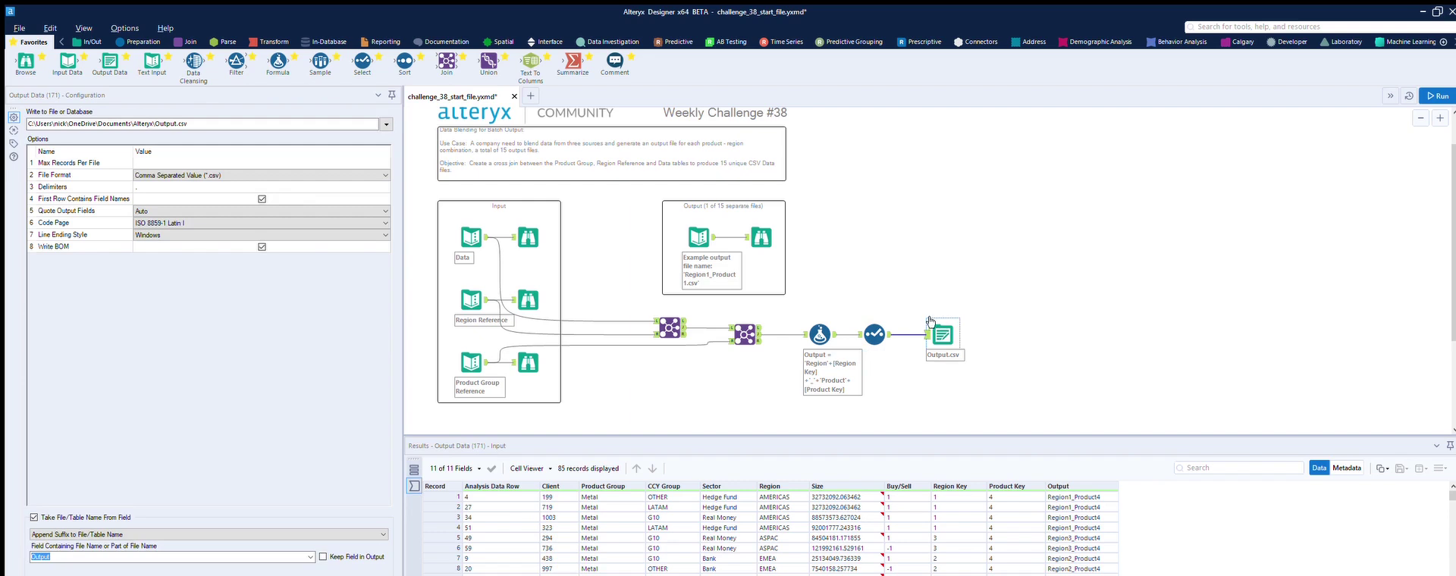
{"action": "scroll", "coordinate": [894, 342], "scroll_direction": "down", "scroll_amount": 3}
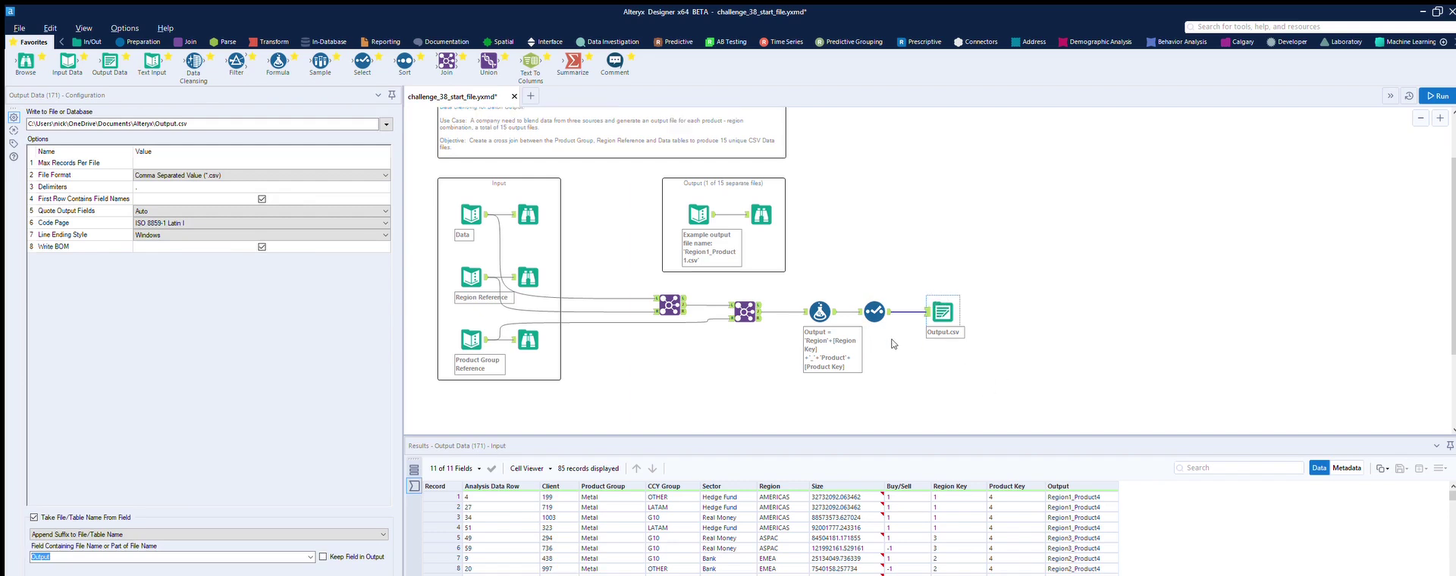
{"action": "scroll", "coordinate": [895, 341], "scroll_direction": "up", "scroll_amount": 1}
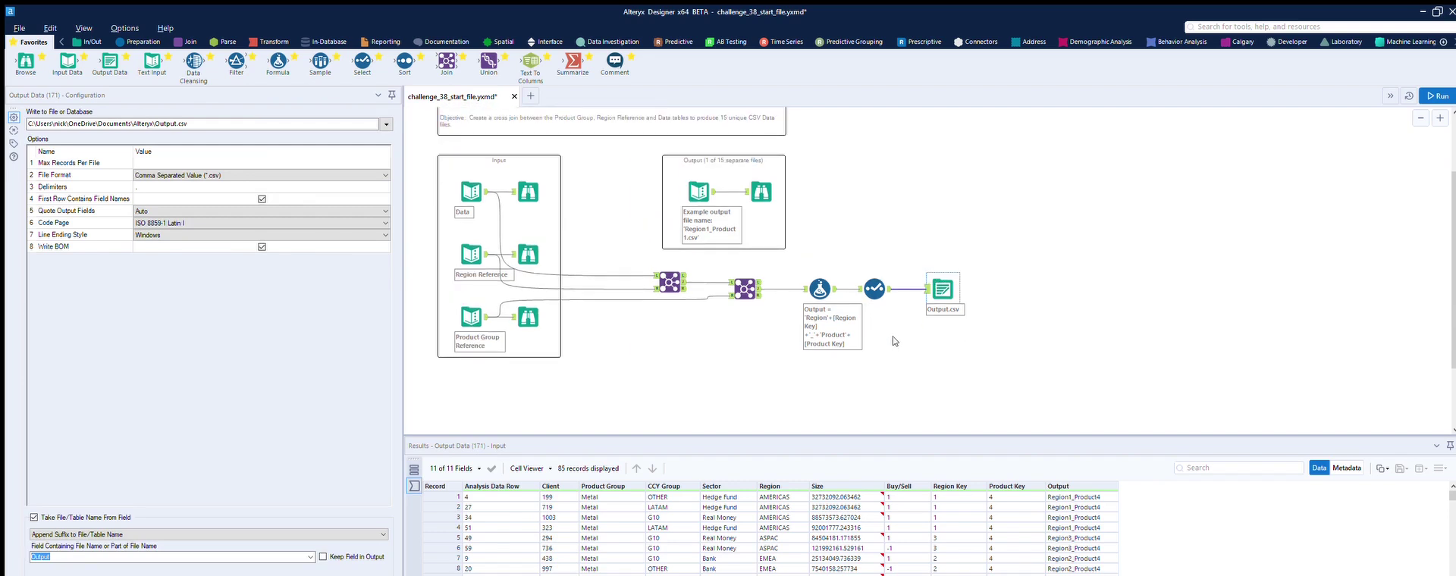
{"action": "scroll", "coordinate": [895, 341], "scroll_direction": "up", "scroll_amount": 1}
{"action": "scroll", "coordinate": [895, 341], "scroll_direction": "down", "scroll_amount": 1}
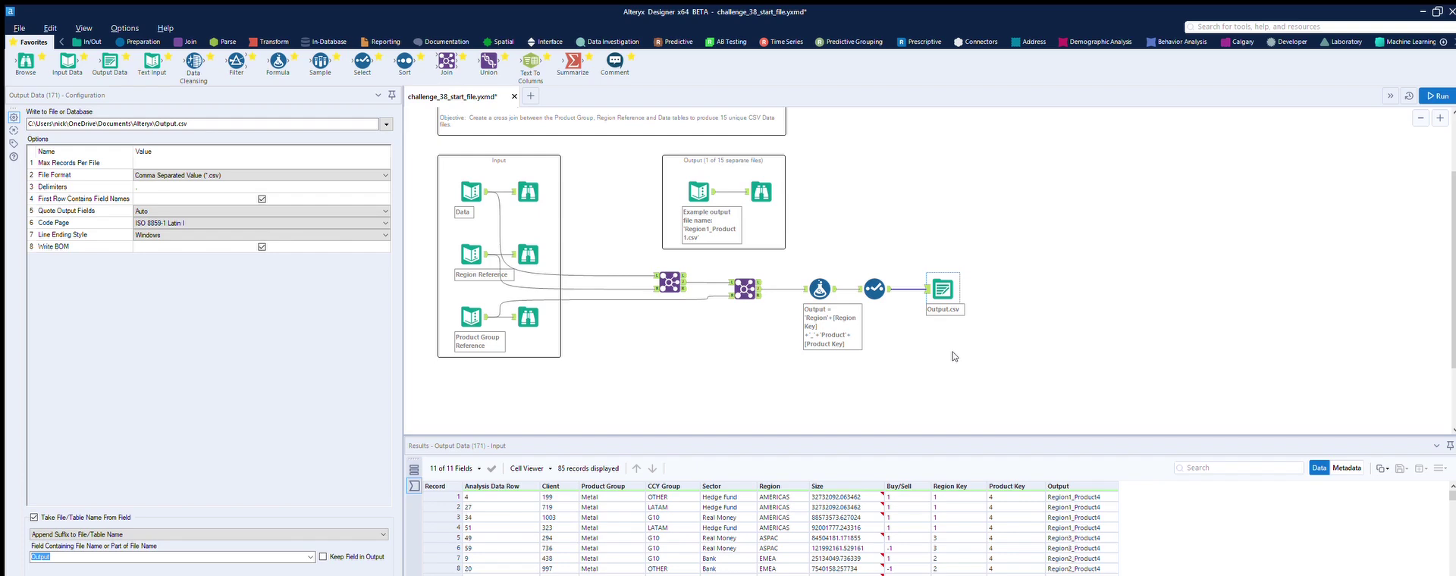